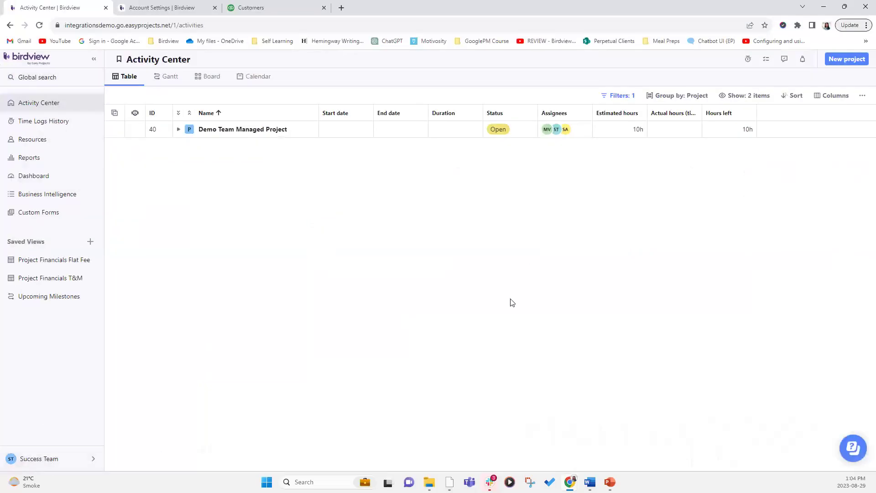
# Step: Go from the Success Team menu to Company Settings, Integrations, Manage Apps
pyautogui.click(54, 461)
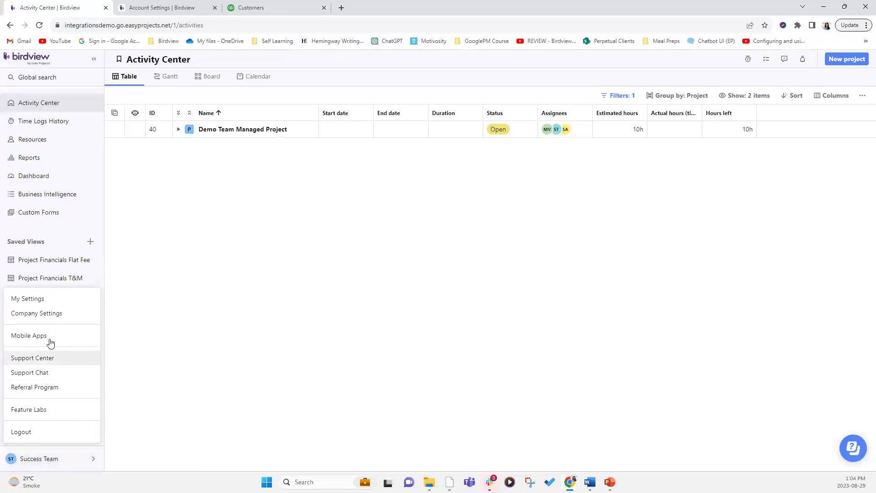
pyautogui.click(50, 314)
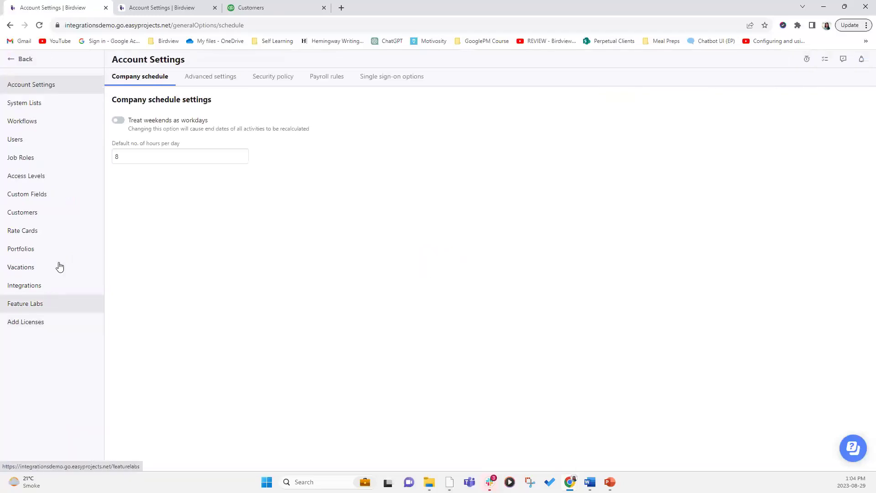
pyautogui.click(37, 291)
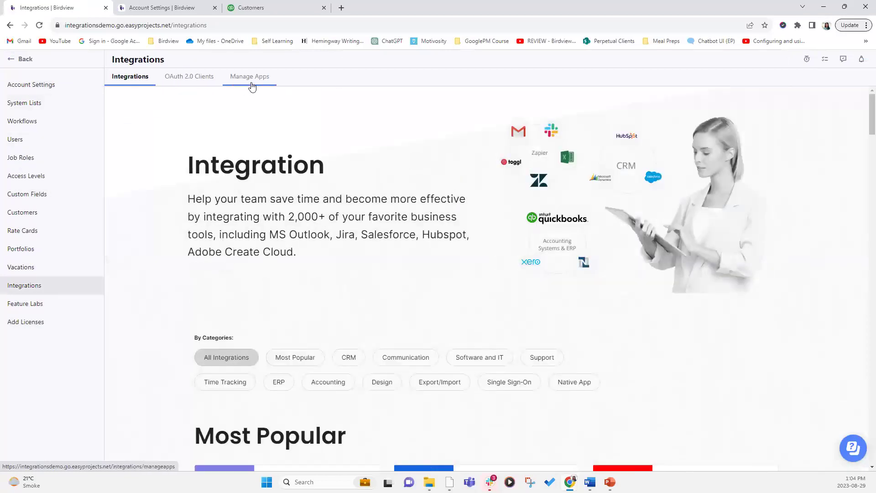
pyautogui.click(253, 81)
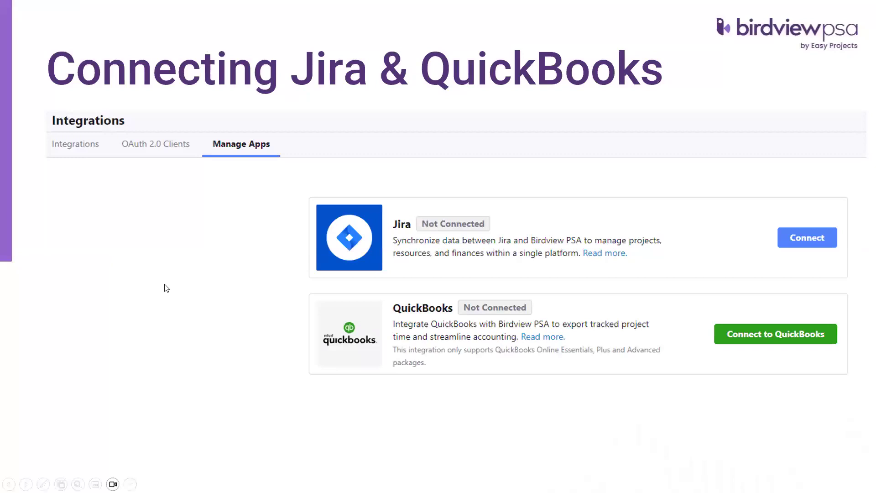
# Step: Advance the slideshow to the Connecting Jira slide's 'Choose a site to install your app' step
pyautogui.press('Right')
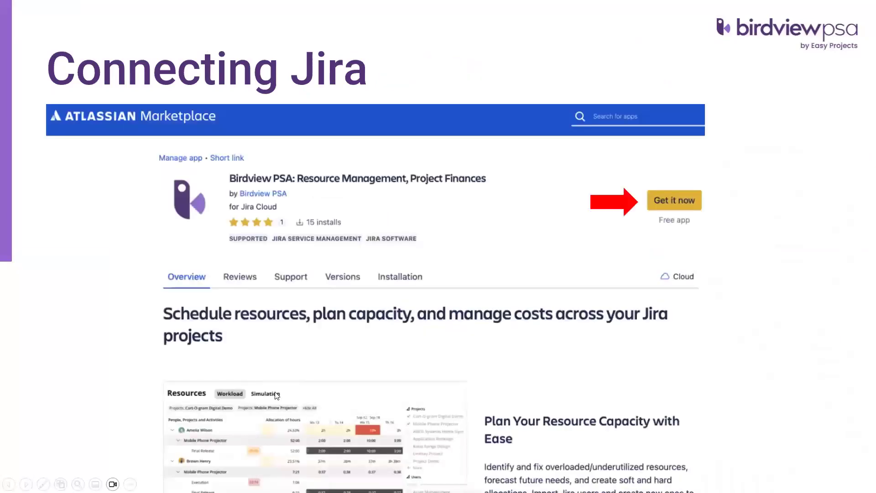
pyautogui.press('Left')
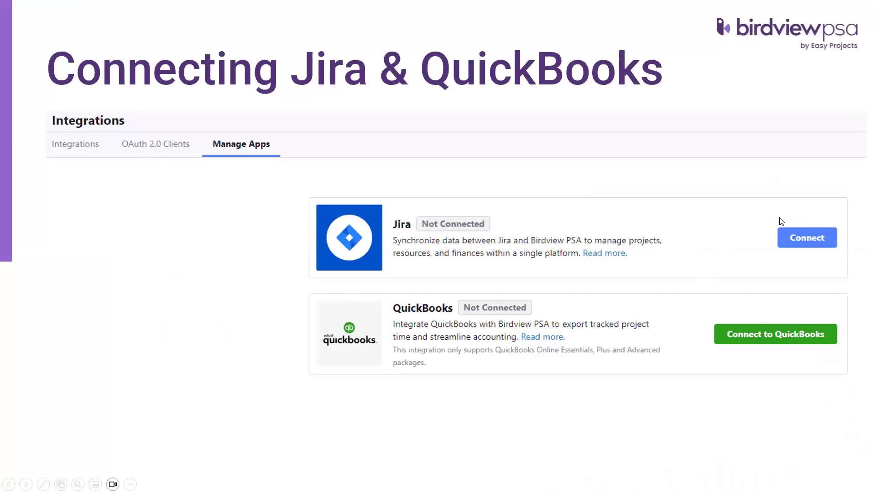
pyautogui.click(812, 238)
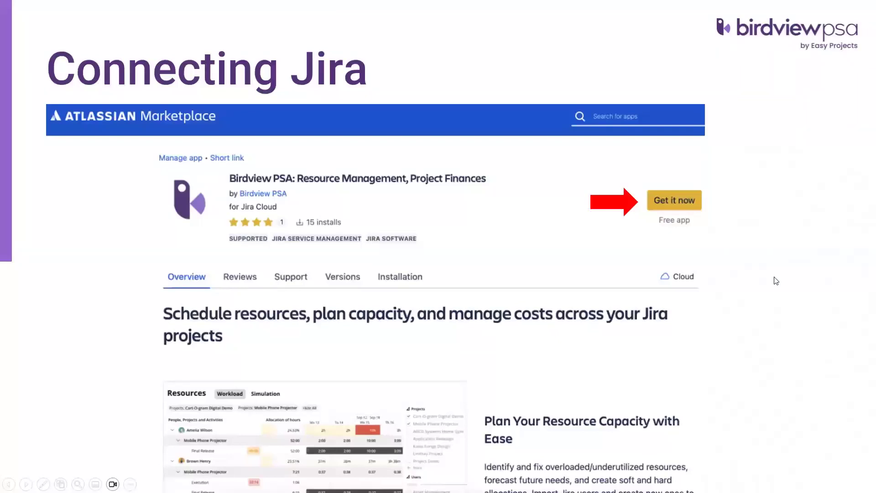
pyautogui.press('Right')
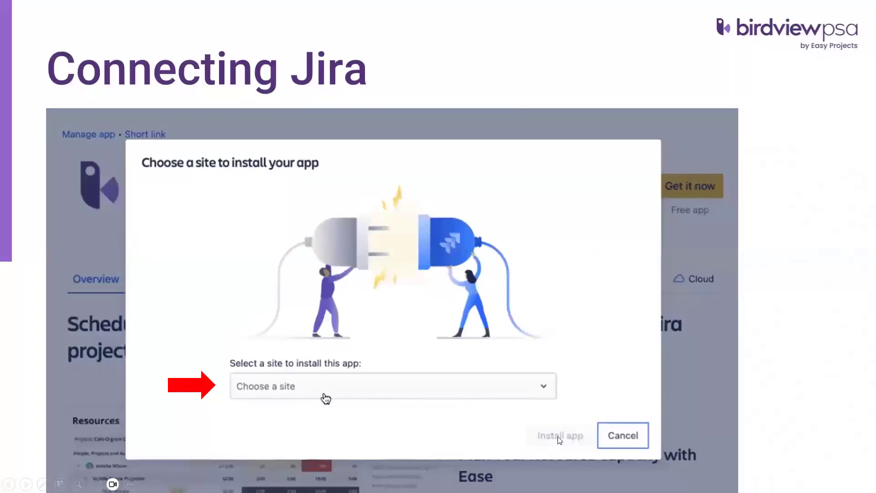
# Step: Step through the Add to Jira, app-added success and Configure slides
pyautogui.click(802, 390)
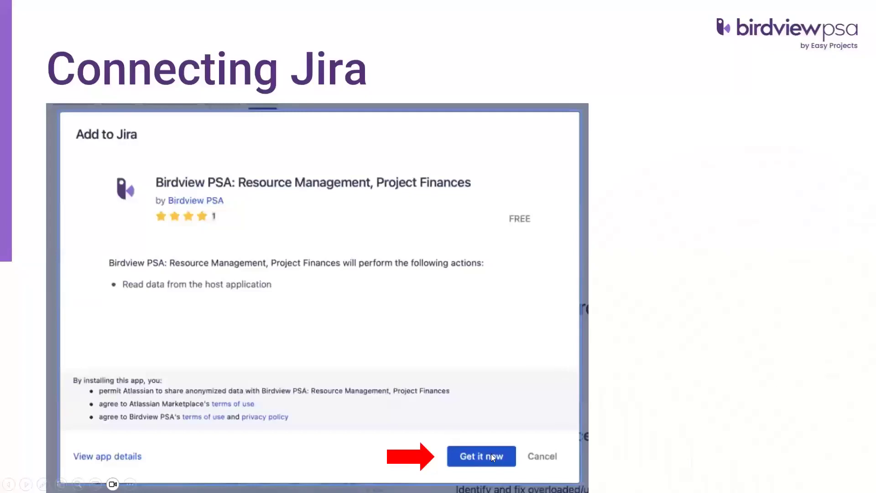
pyautogui.click(721, 335)
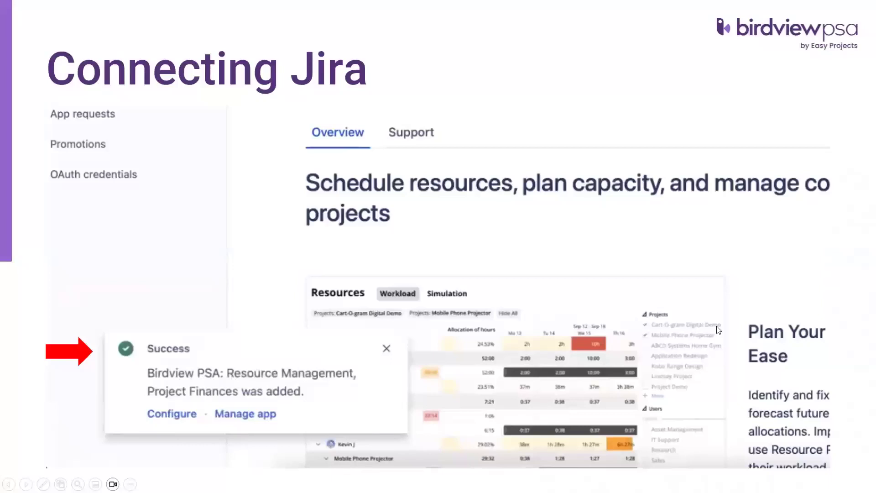
pyautogui.press('Right')
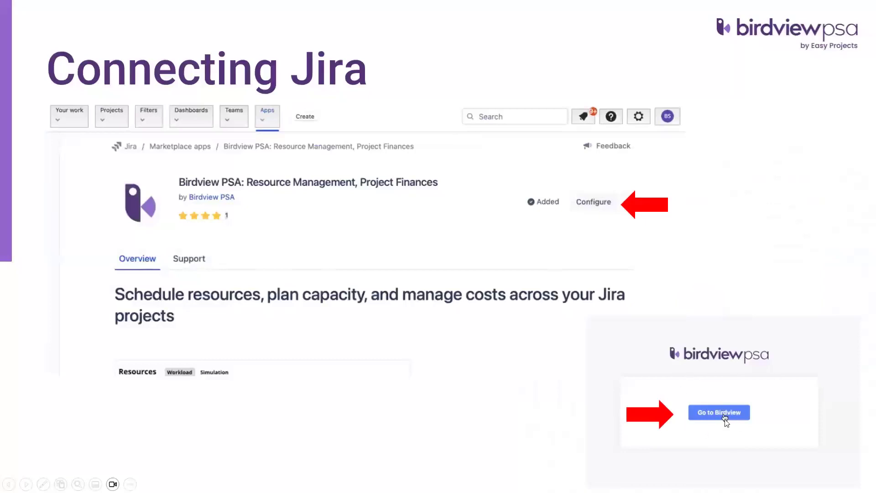
# Step: Go through the account-name and remaining connection slides, then exit the slideshow
pyautogui.click(828, 232)
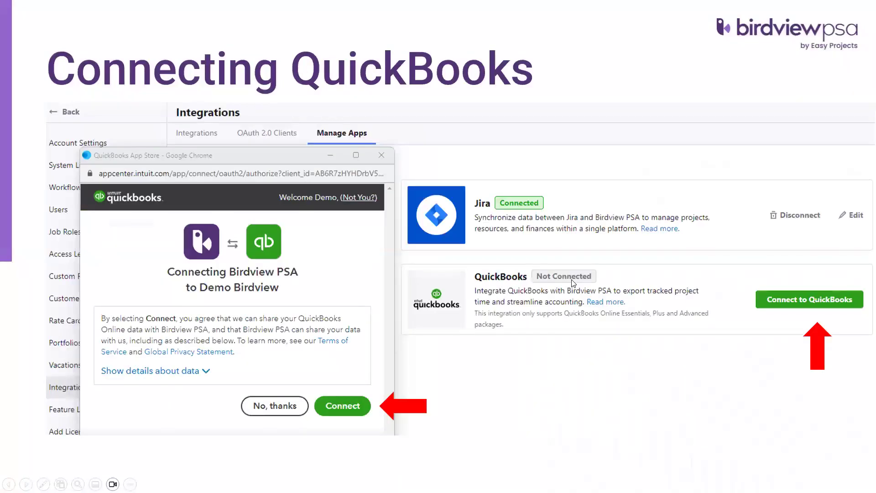
pyautogui.click(438, 223)
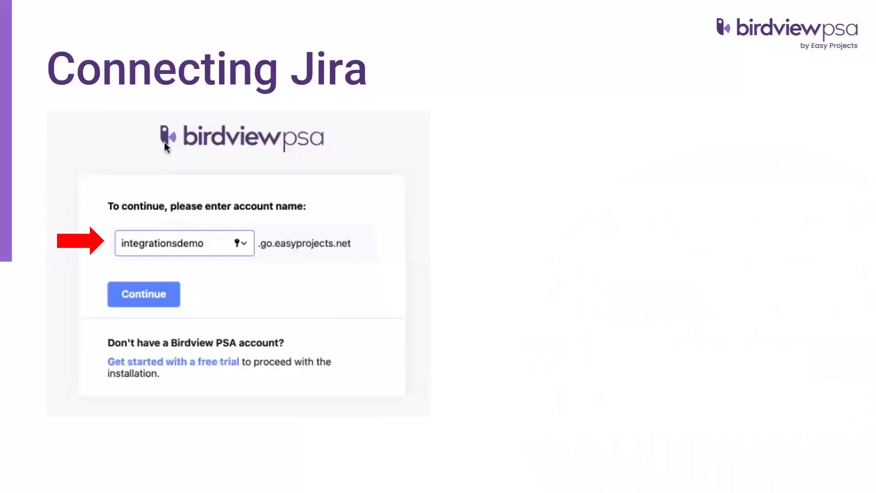
pyautogui.press('Right')
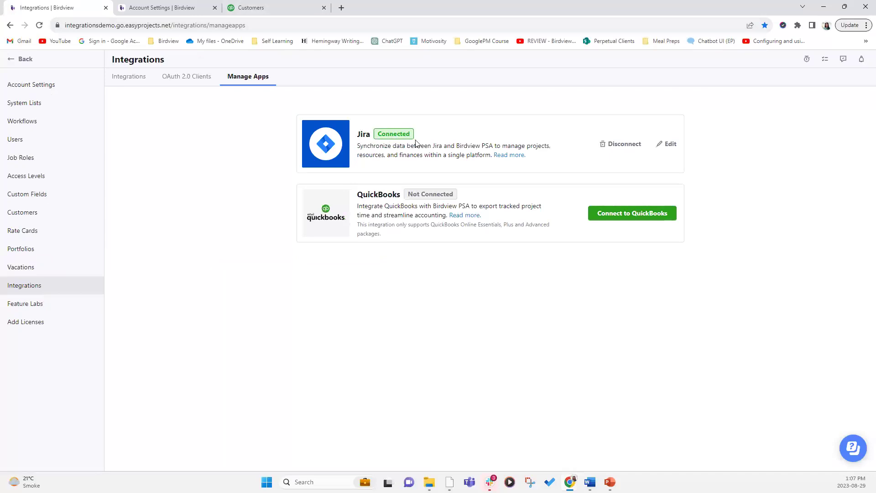
# Step: Sync Jira's Success Team Demo Project with Project Manager role and Project Owner access, then save
pyautogui.click(673, 150)
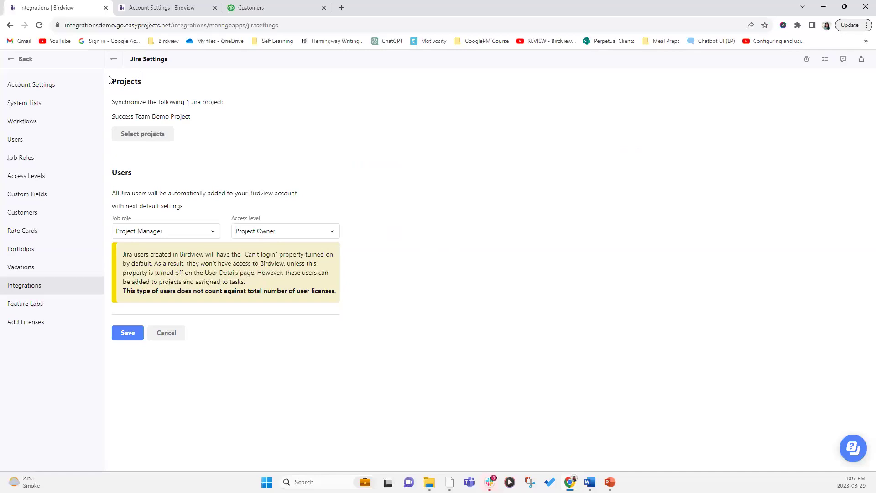
pyautogui.click(148, 137)
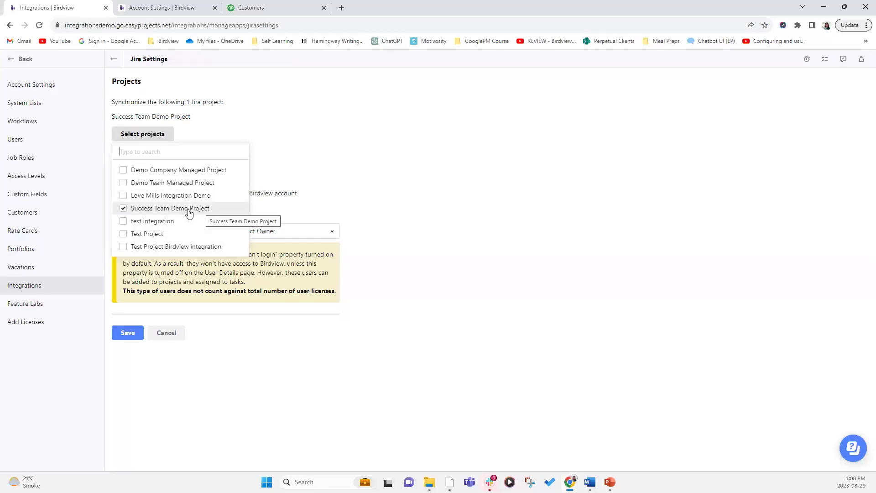
pyautogui.click(492, 145)
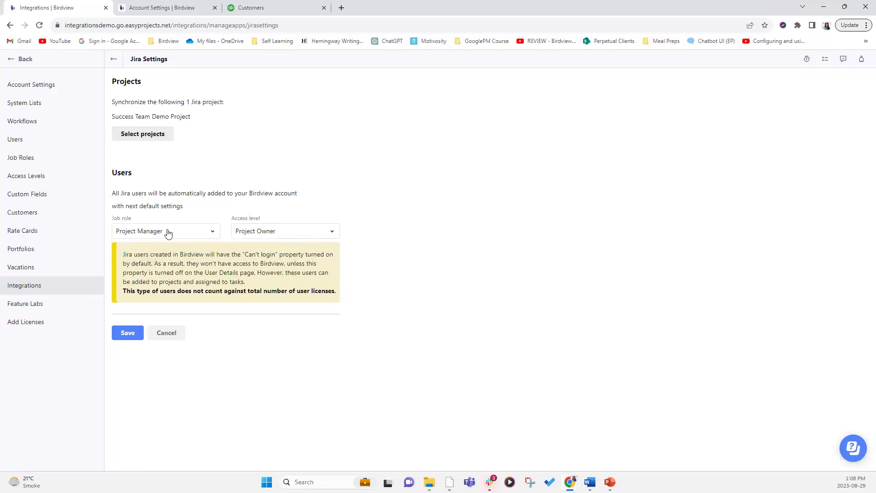
pyautogui.click(213, 235)
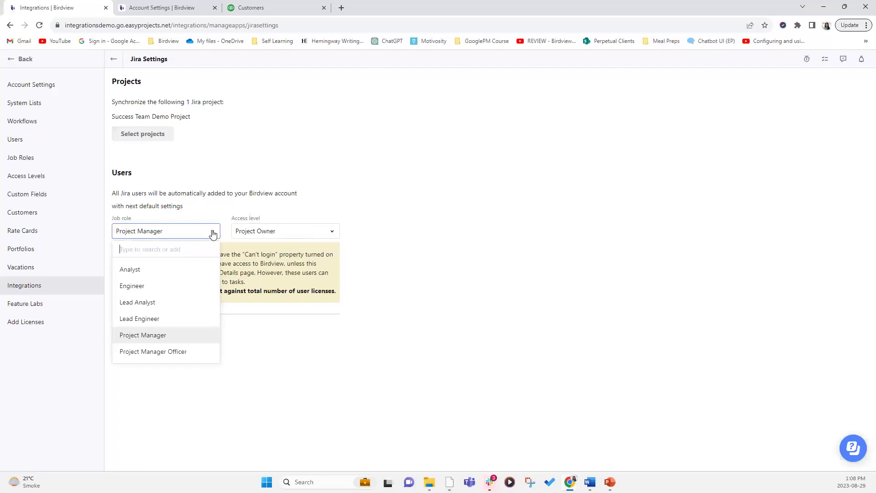
pyautogui.click(163, 338)
pyautogui.click(320, 235)
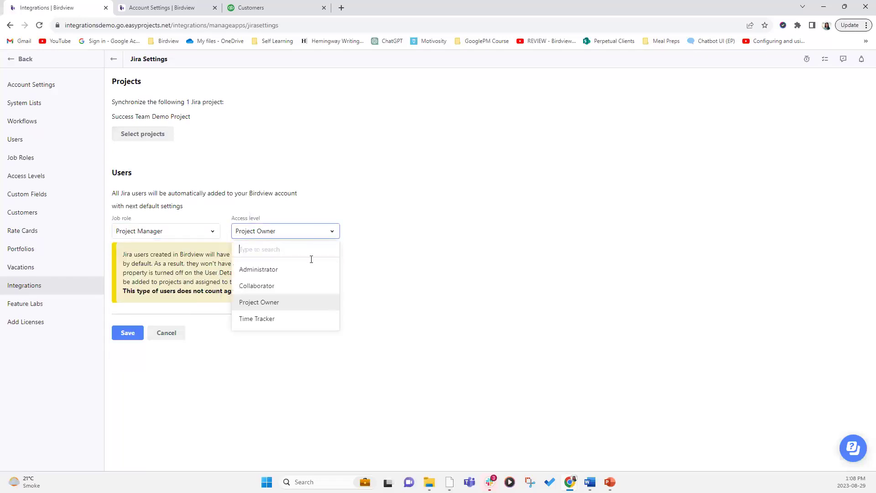
pyautogui.click(280, 303)
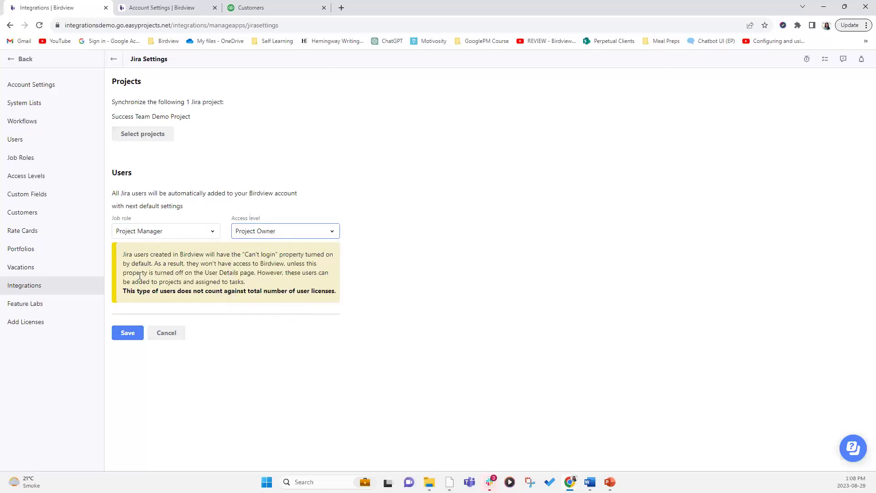
pyautogui.click(131, 337)
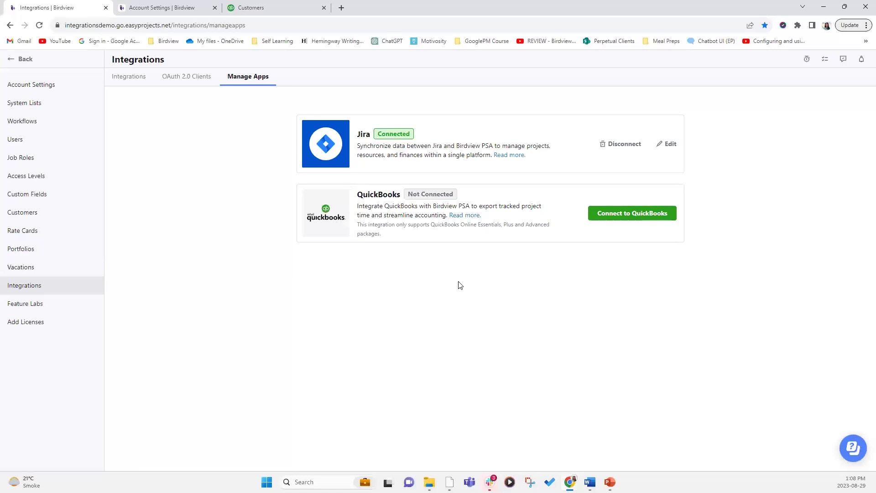
# Step: Reopen the Jira settings and open the Success Team Demo Project link in a new tab
pyautogui.click(672, 147)
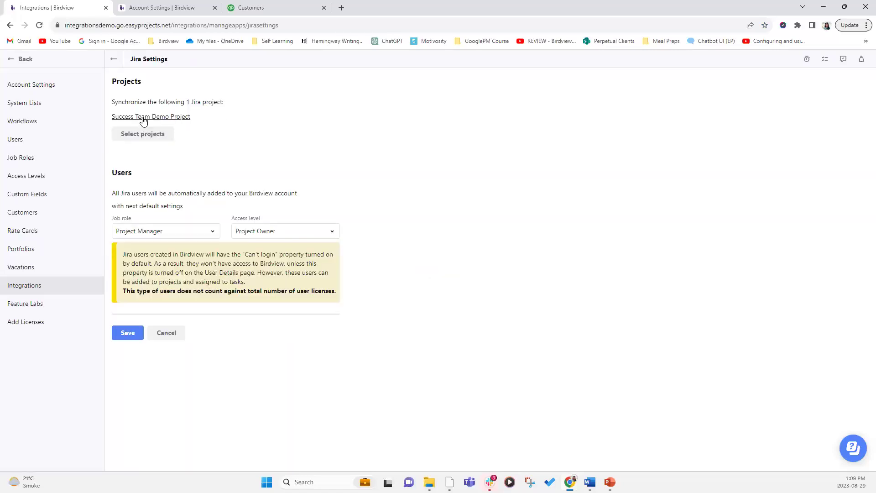
pyautogui.click(136, 117)
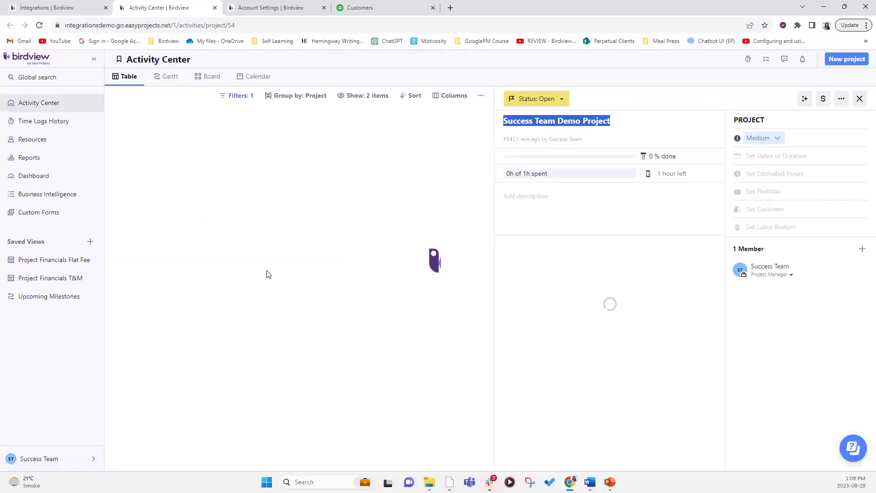
# Step: Close the project detail panel to see the project's three Open tasks
pyautogui.click(859, 99)
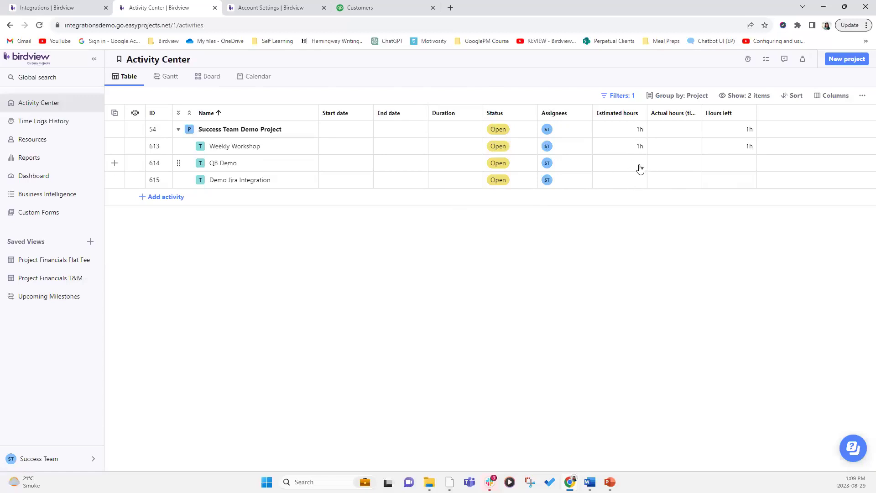
pyautogui.moveTo(263, 160)
# Step: Schedule Weekly Workshop for August 28–29, 2023 and display the activity filters
pyautogui.click(343, 146)
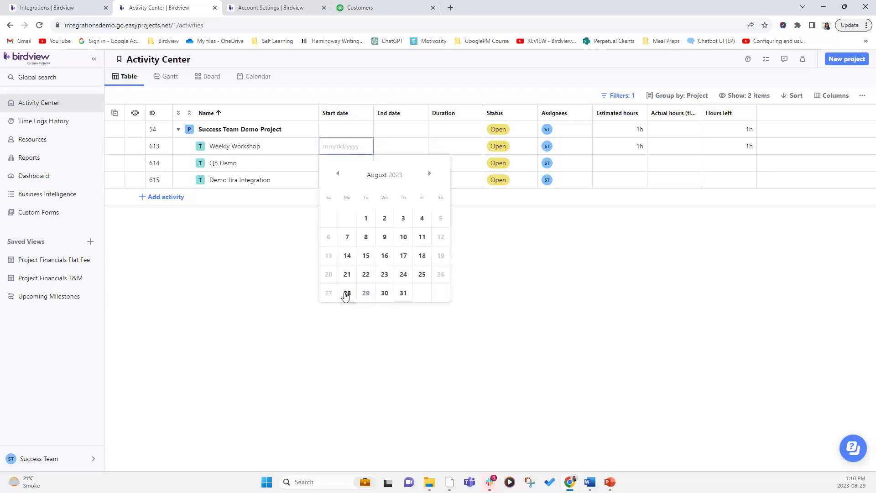
pyautogui.click(346, 293)
pyautogui.click(401, 148)
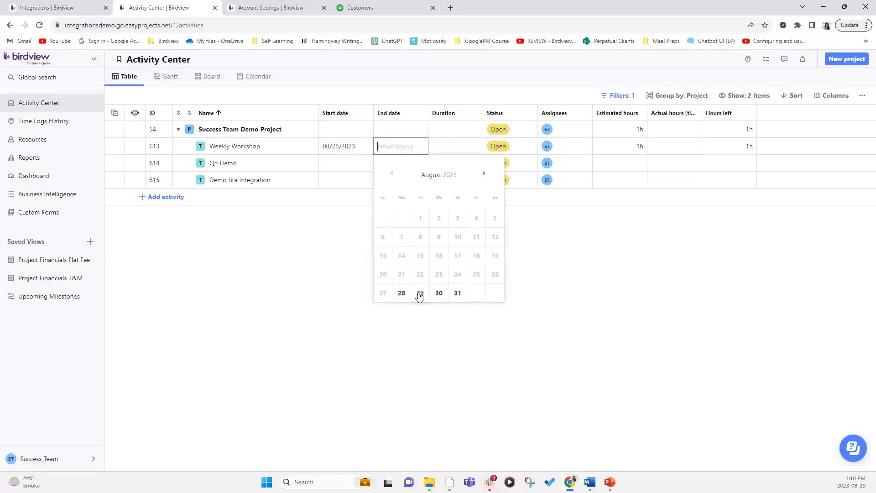
pyautogui.click(420, 294)
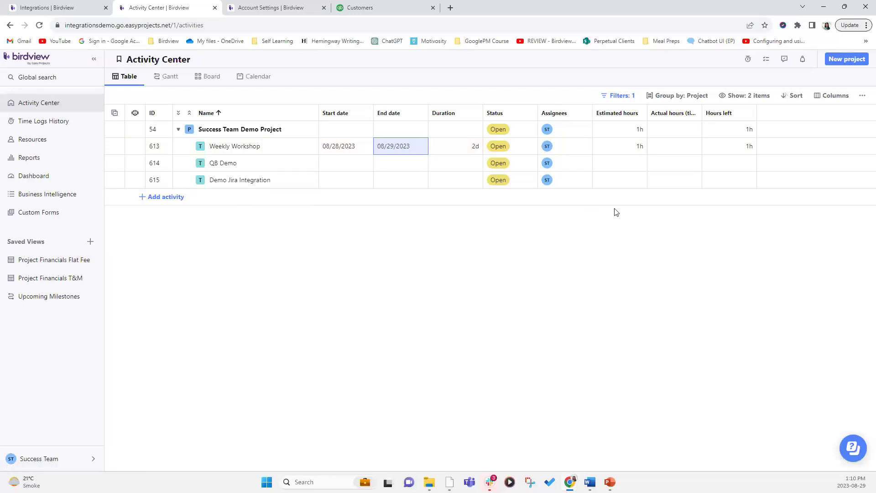
pyautogui.click(627, 98)
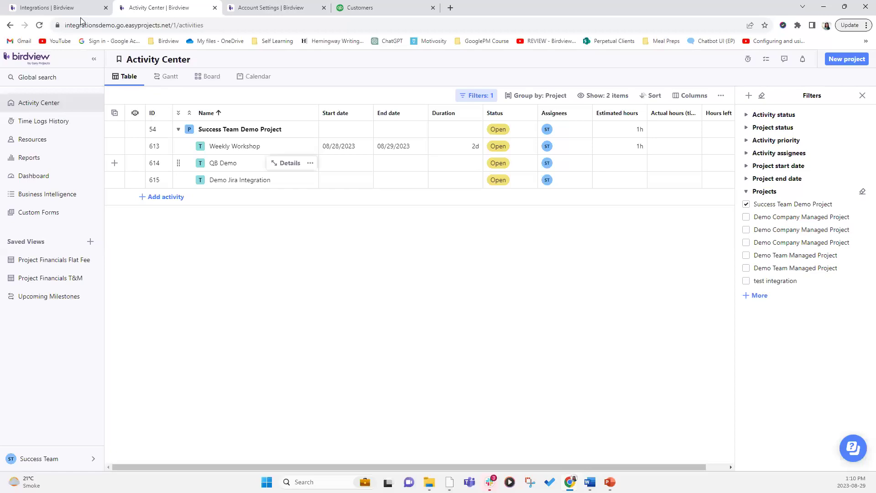
pyautogui.click(64, 6)
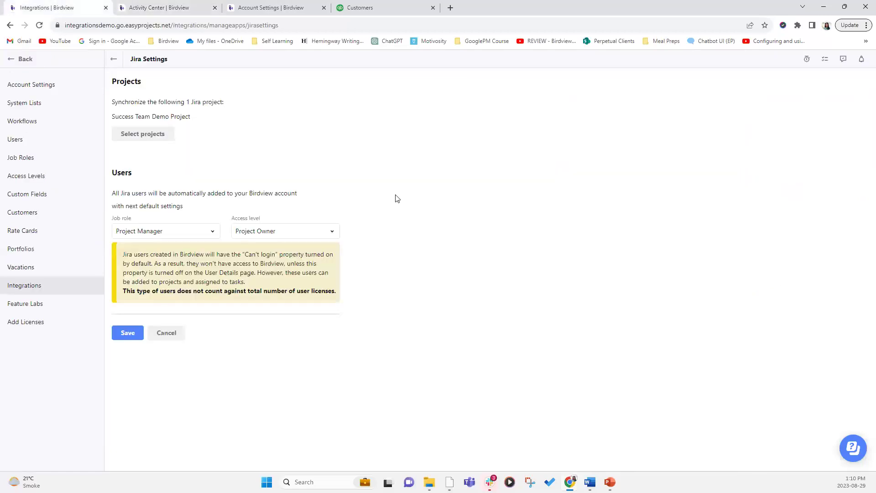
pyautogui.click(166, 346)
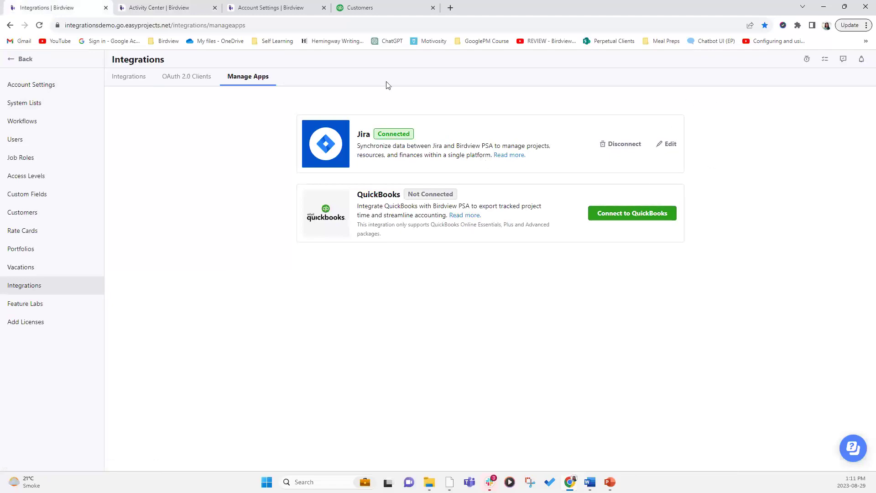
pyautogui.click(151, 8)
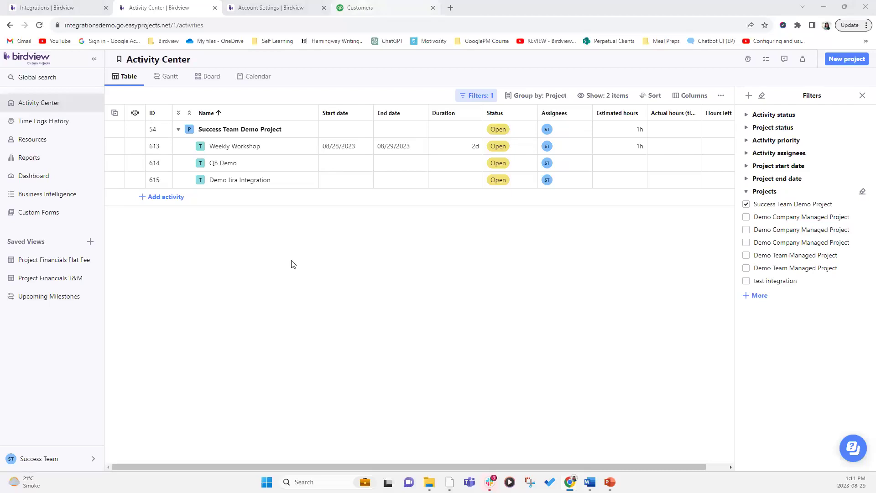
# Step: Switch to the account settings tab and open Integrations > Manage Apps
pyautogui.click(259, 10)
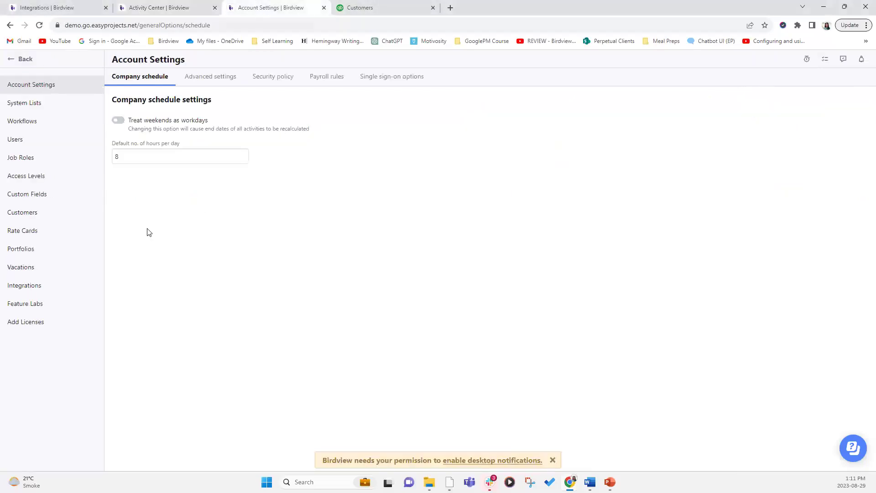
pyautogui.click(50, 292)
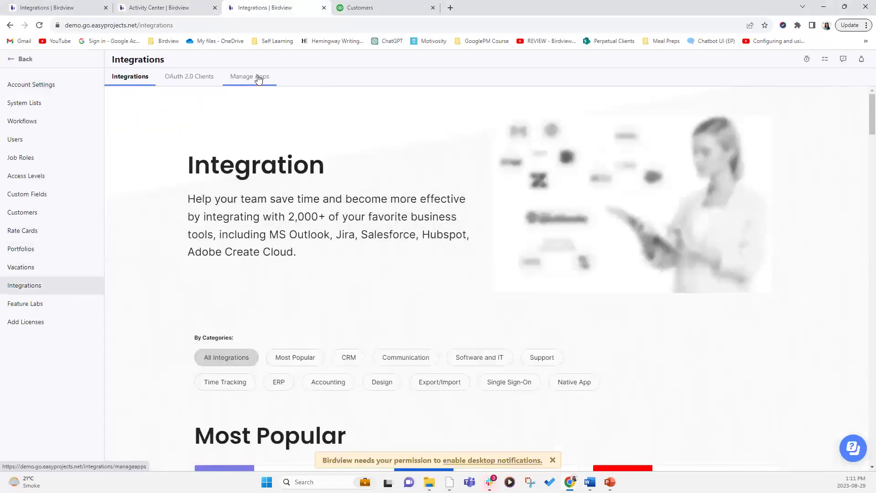
pyautogui.click(259, 77)
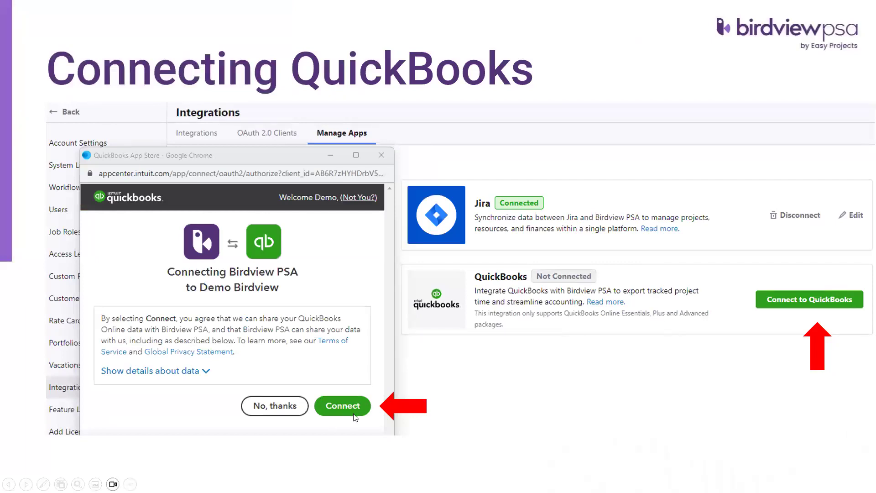
# Step: Play the next animation to show the QuickBooks Connect authorization step
pyautogui.press('Right')
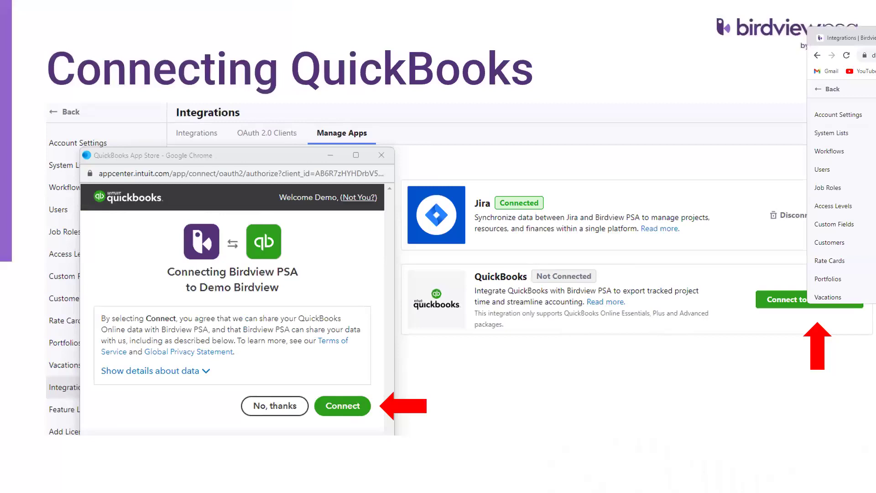
# Step: Leave the slideshow and return from Integrations to Time Logs History, which lists six billable 1-hour logs
pyautogui.hotkey('alt', 'Tab')
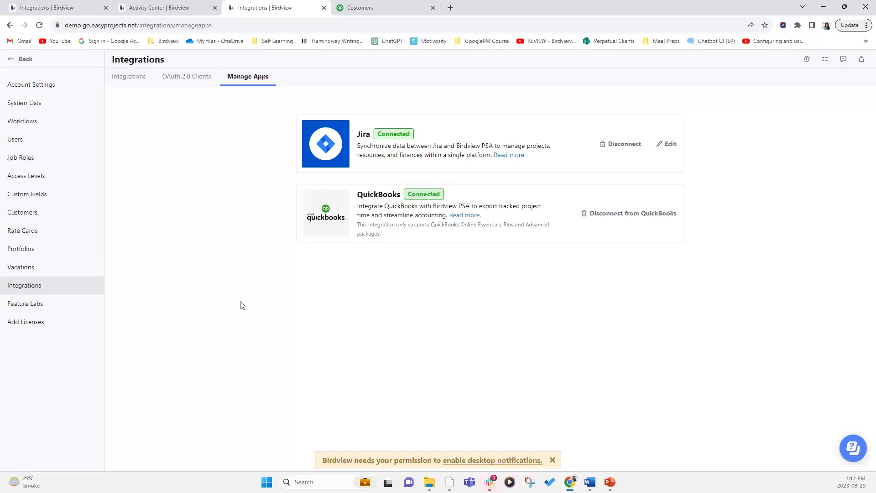
pyautogui.click(20, 60)
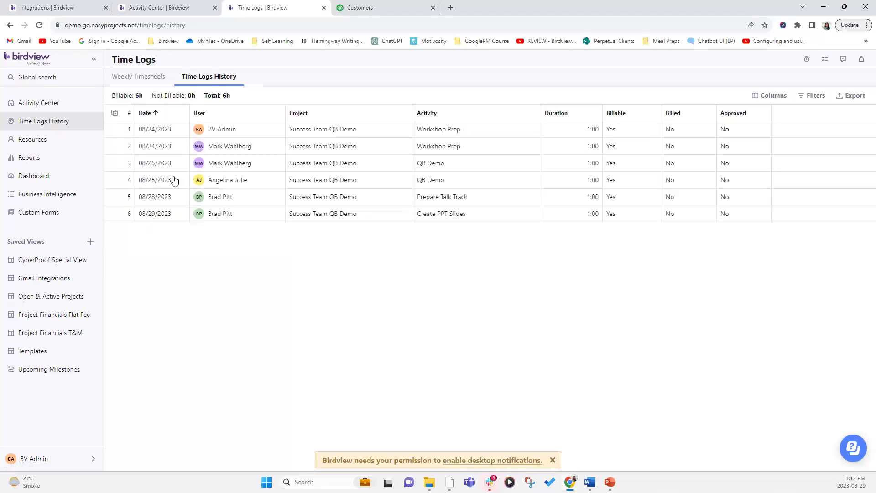
pyautogui.click(48, 105)
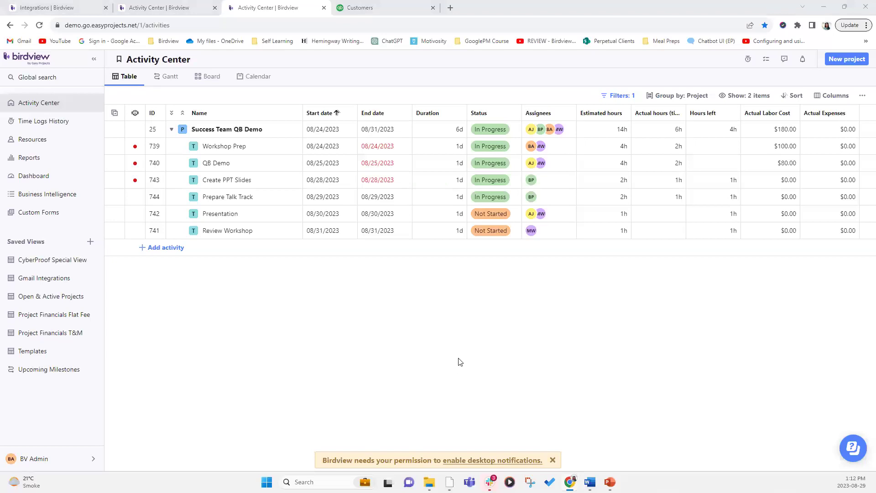
pyautogui.click(65, 131)
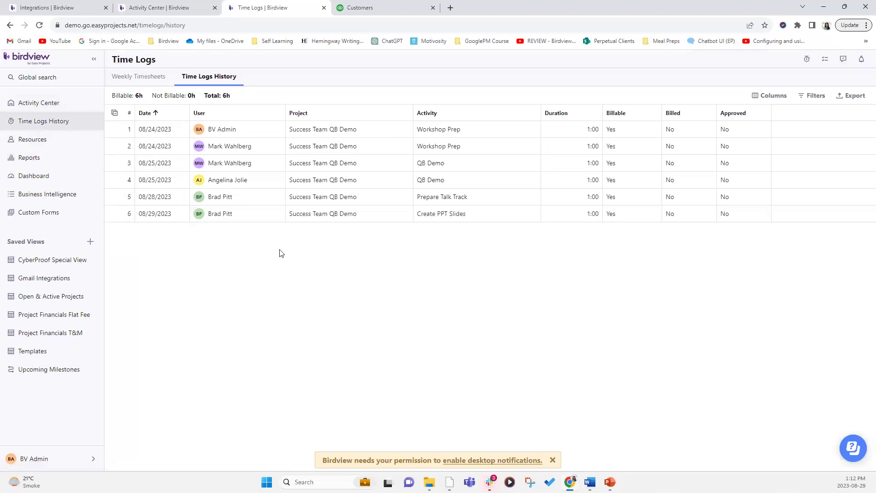
# Step: Enable row selection and tick rows 3–5: the two QB Demo logs and Prepare Talk Track
pyautogui.click(850, 97)
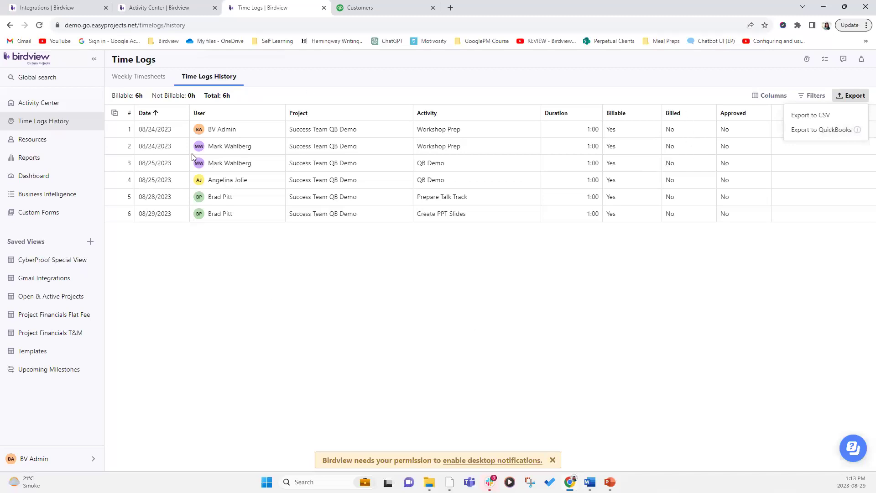
pyautogui.click(114, 116)
pyautogui.click(114, 114)
pyautogui.click(112, 163)
pyautogui.click(111, 179)
pyautogui.click(112, 197)
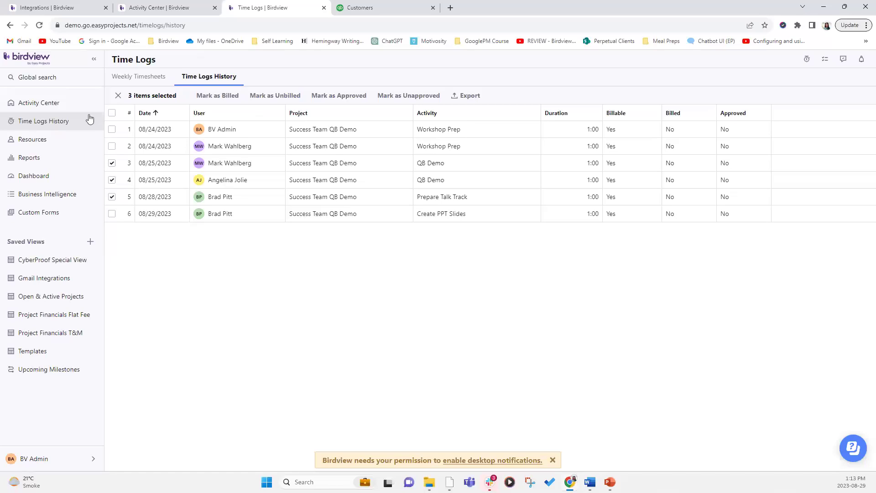
# Step: Open Success Team QB Demo's details from the Activity Center, review them, then close the panel
pyautogui.click(46, 108)
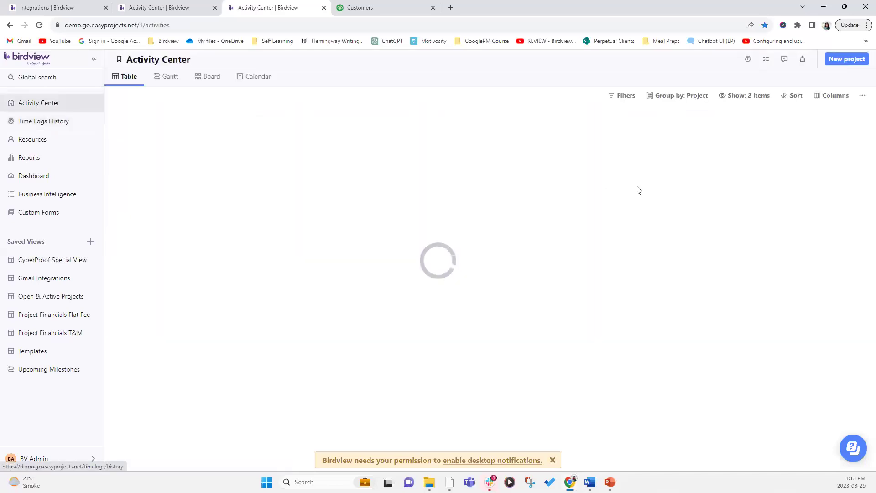
pyautogui.moveTo(265, 130)
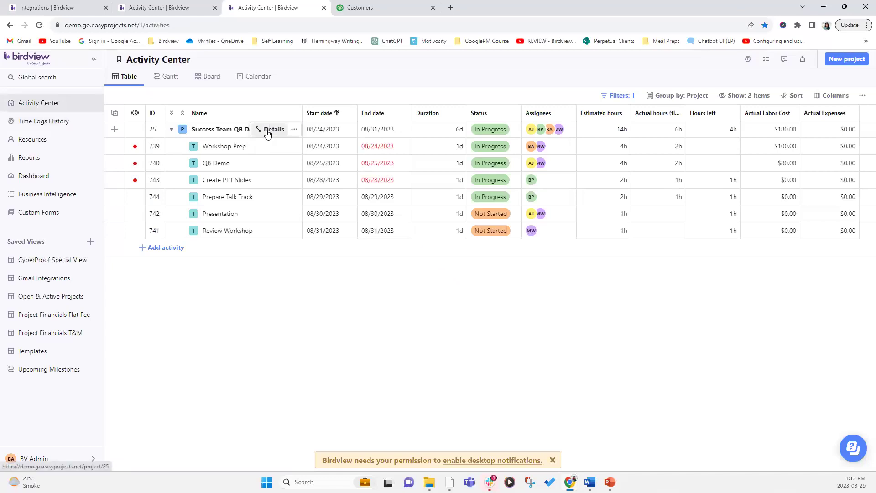
pyautogui.click(270, 131)
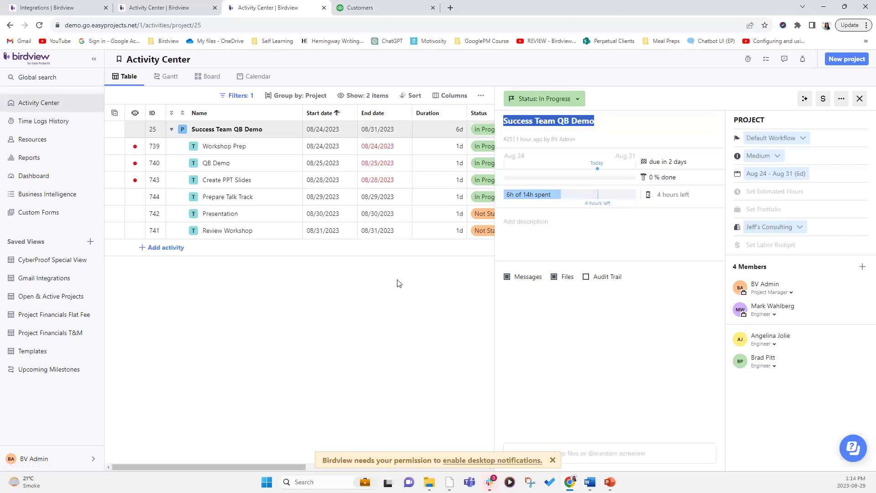
pyautogui.click(287, 304)
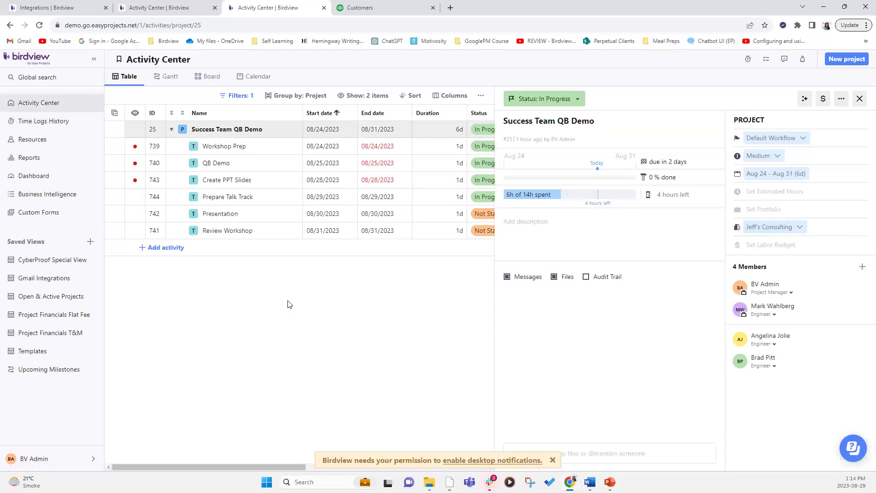
pyautogui.click(859, 99)
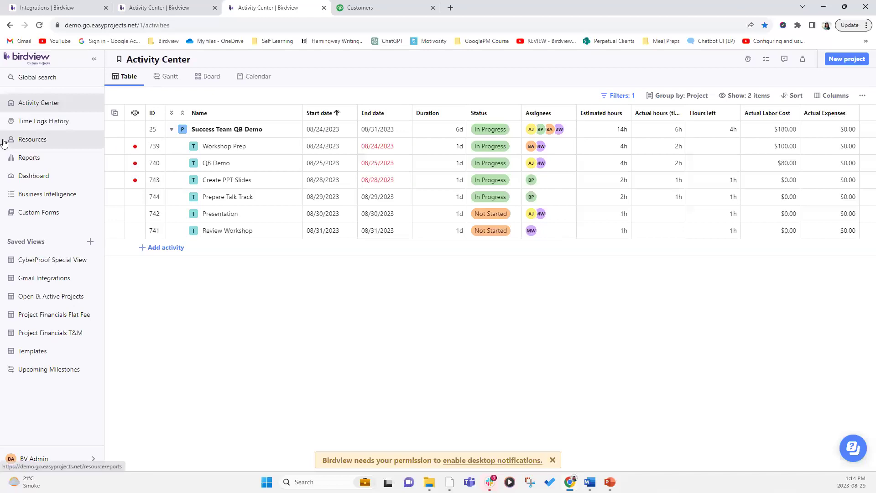
# Step: Start Export to QuickBooks from Time Logs History, read the missing-rate warning, then cancel
pyautogui.click(58, 123)
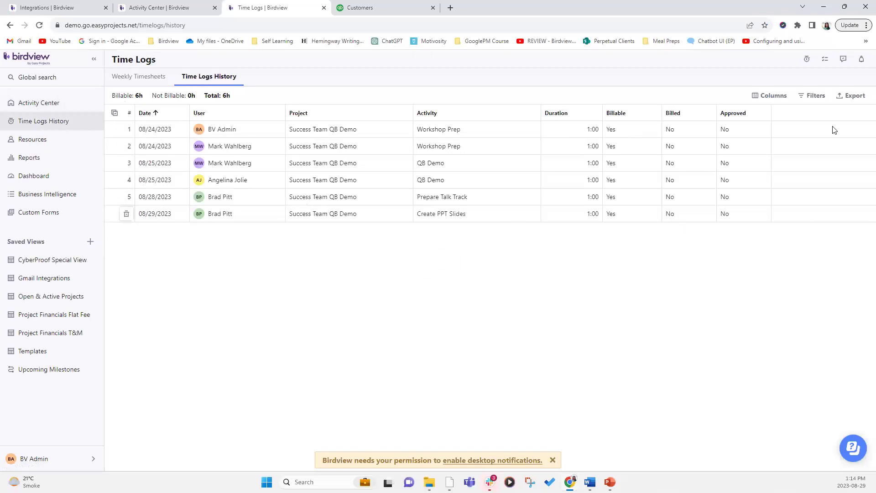
pyautogui.click(852, 100)
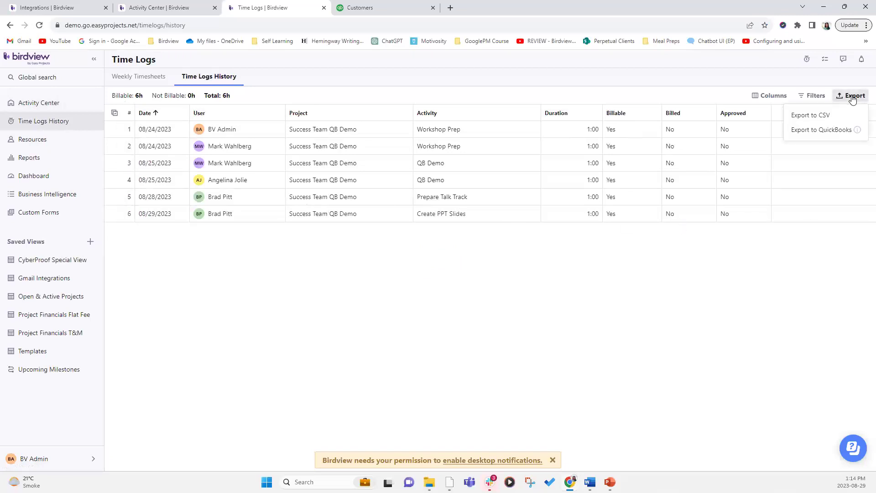
pyautogui.click(812, 132)
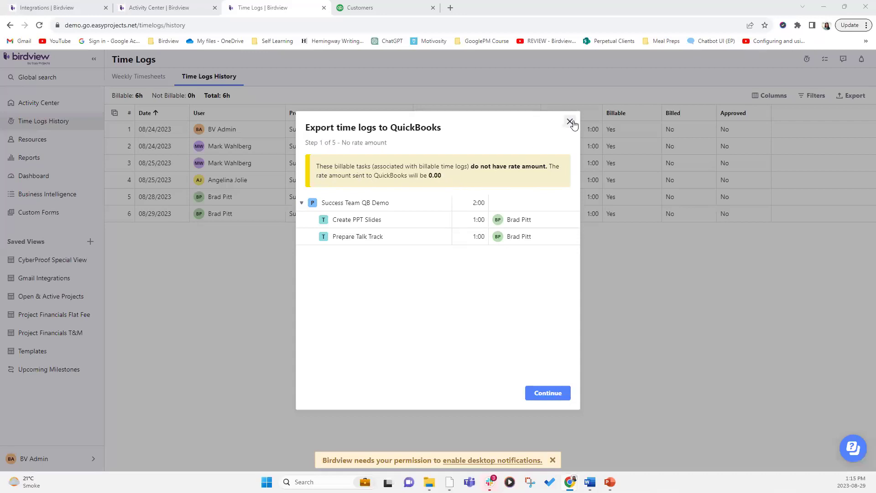
pyautogui.press('Escape')
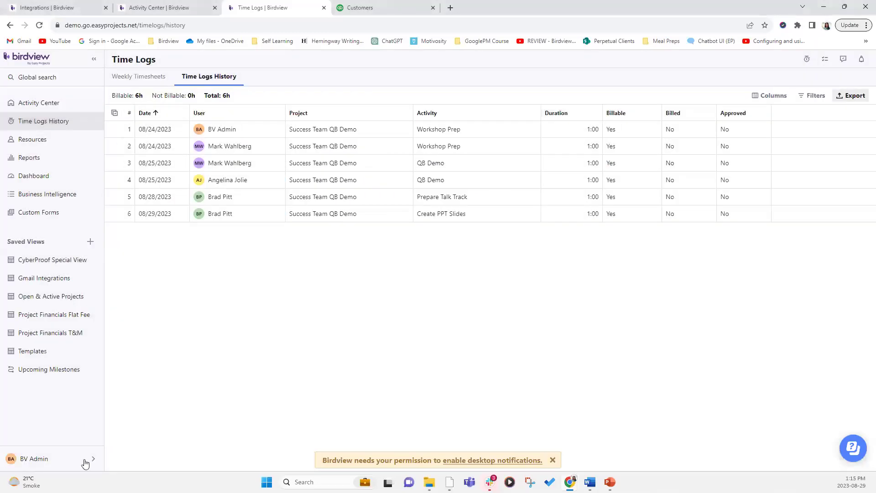
# Step: Open an engineer's user details from the company settings user list
pyautogui.click(55, 461)
pyautogui.click(75, 315)
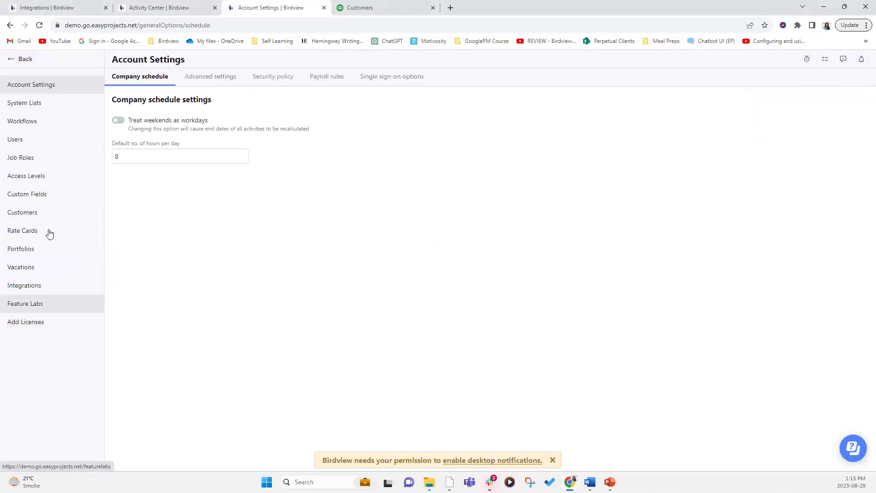
pyautogui.click(29, 143)
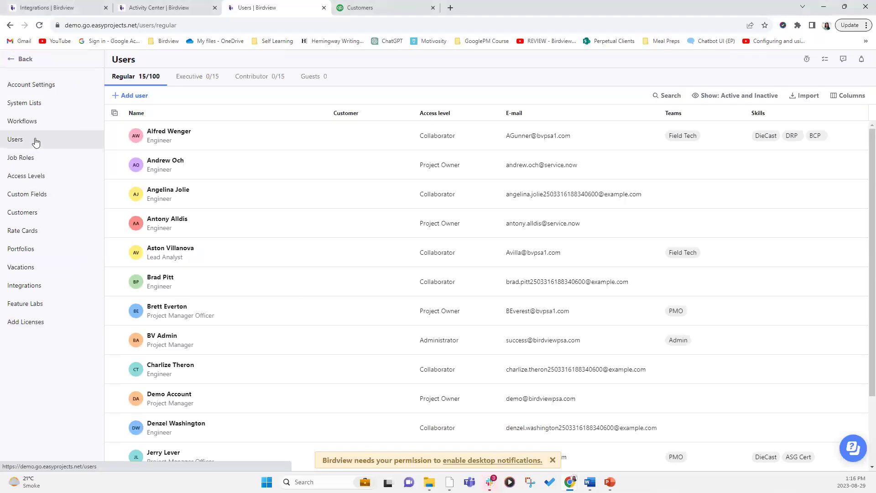
pyautogui.click(260, 283)
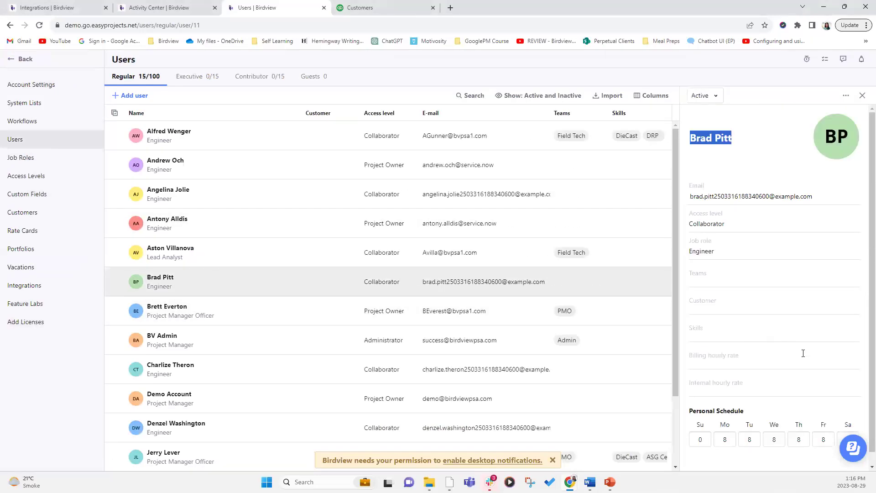
# Step: Set the engineer's internal hourly rate to 50 and billing hourly rate to 100
pyautogui.click(717, 389)
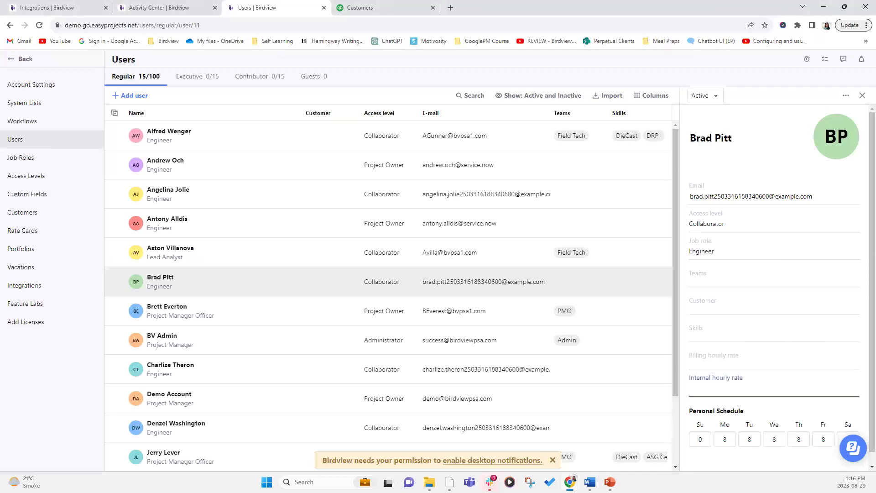
pyautogui.write('50')
pyautogui.click(734, 364)
pyautogui.write('100')
pyautogui.click(740, 159)
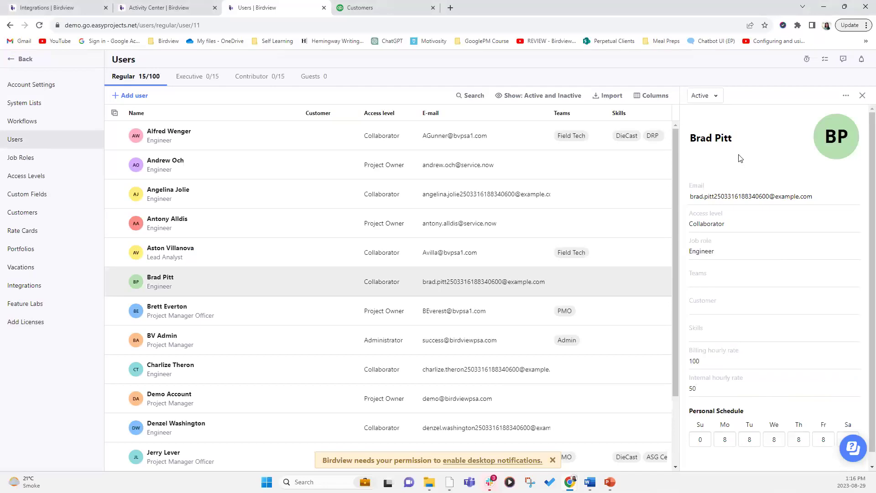
pyautogui.click(862, 96)
# Step: Start Export to QuickBooks from Time Logs History
pyautogui.click(30, 60)
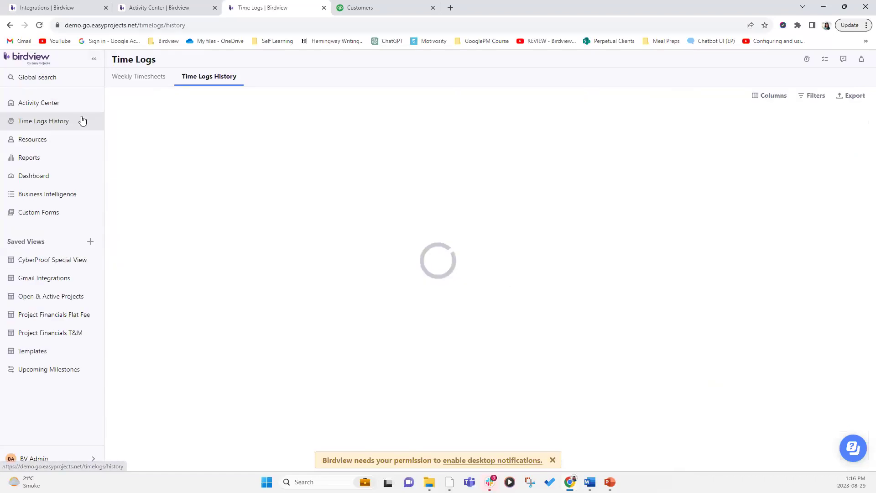
pyautogui.click(848, 97)
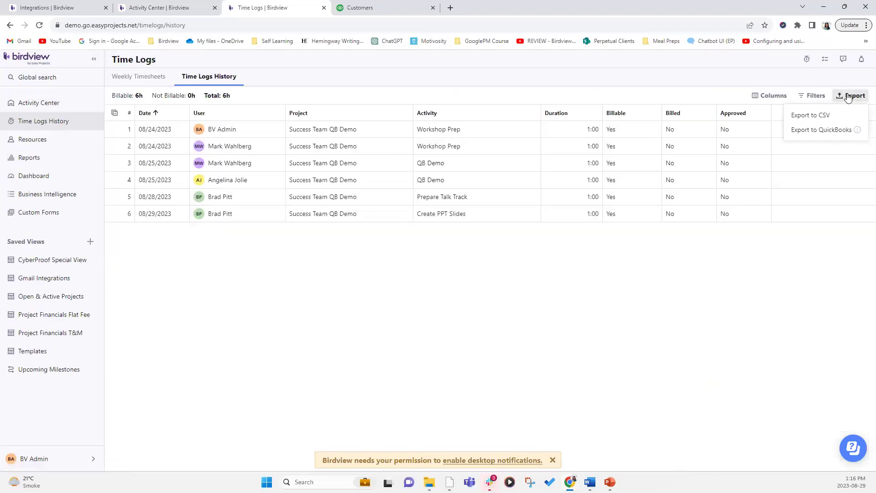
pyautogui.click(794, 133)
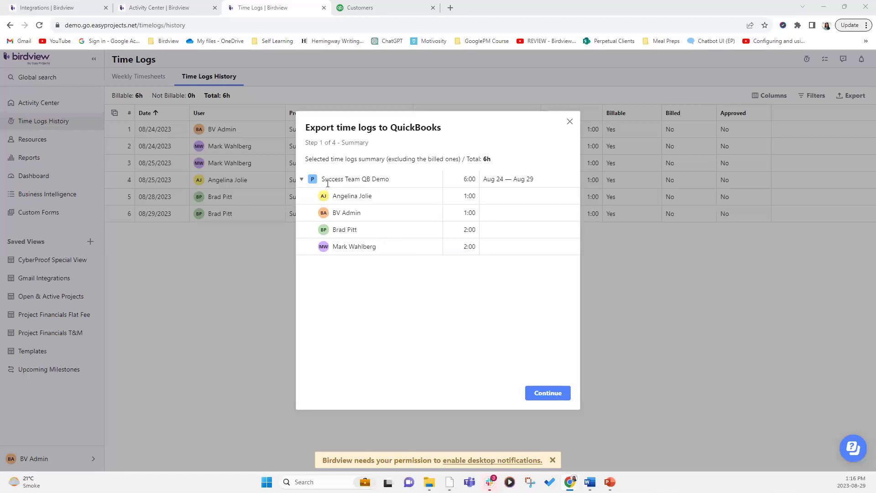
# Step: Review the Step 1 summary showing the project's 6:00 and Total: 6h, then continue
pyautogui.moveTo(462, 179); pyautogui.dragTo(485, 179)
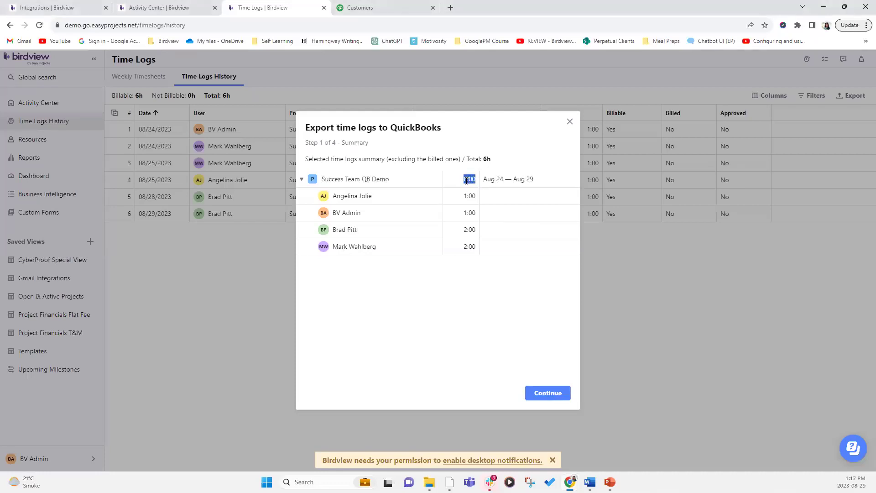
pyautogui.moveTo(492, 159); pyautogui.dragTo(465, 159)
pyautogui.click(513, 290)
pyautogui.click(549, 398)
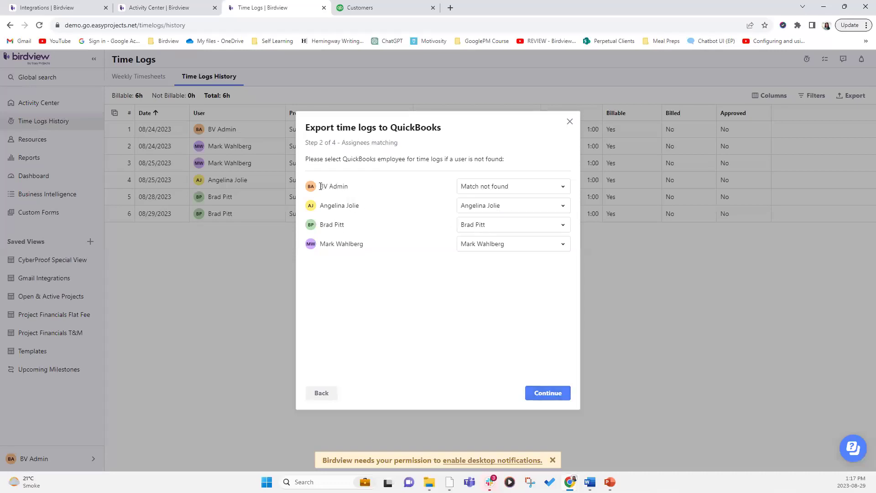
# Step: Match the unmatched BV Admin user to a QuickBooks employee, then continue to customer matching
pyautogui.moveTo(320, 186); pyautogui.dragTo(350, 189)
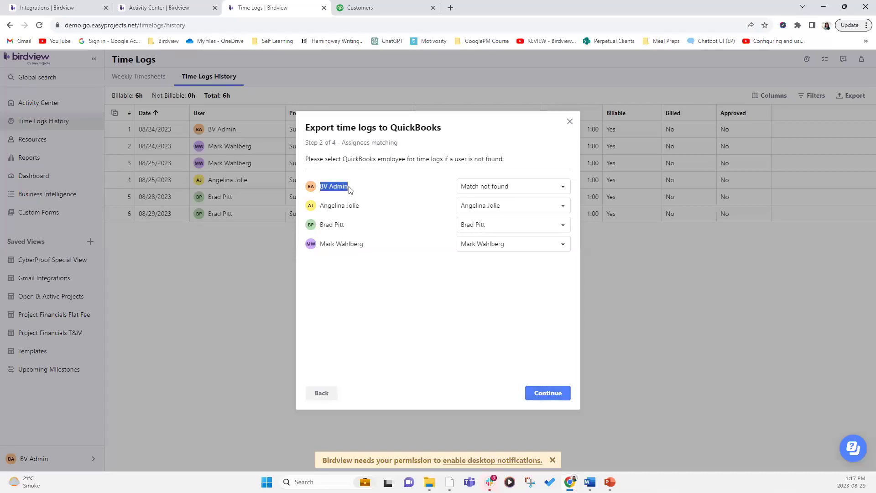
pyautogui.click(523, 188)
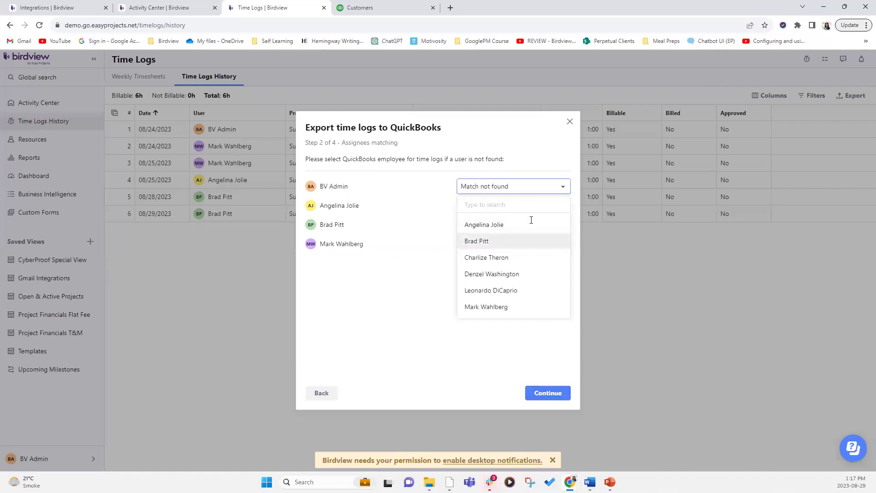
pyautogui.click(409, 303)
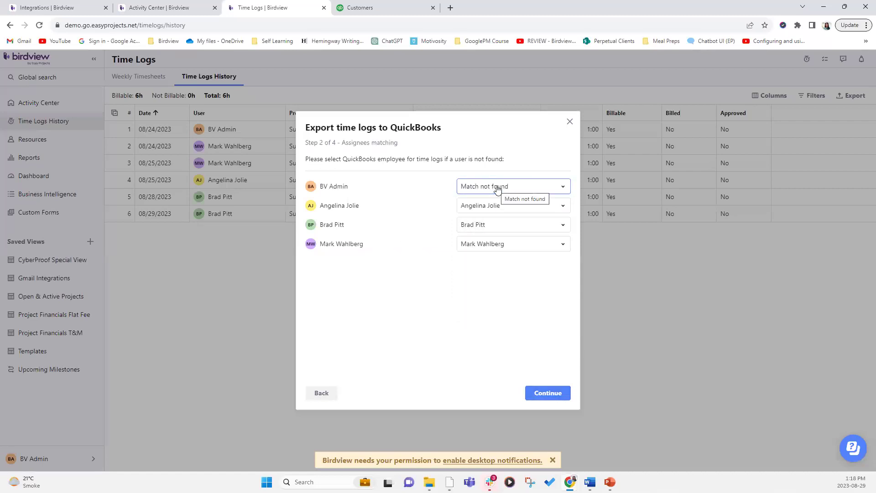
pyautogui.click(497, 189)
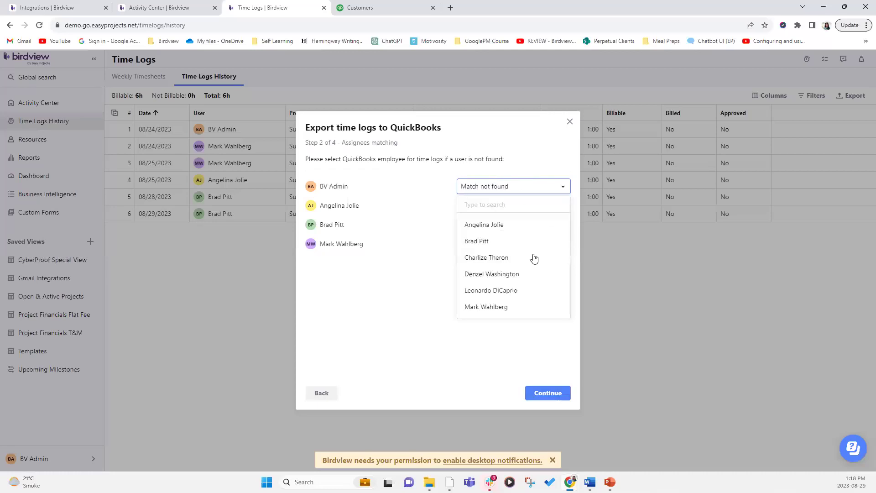
pyautogui.click(497, 274)
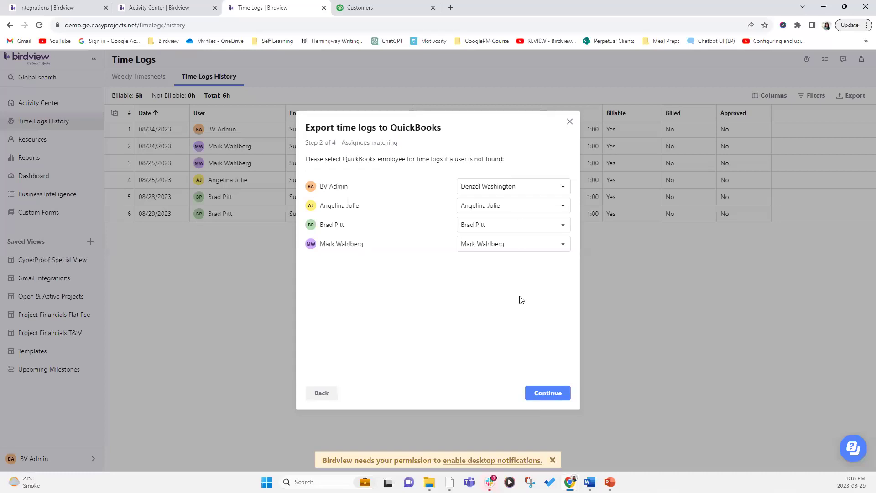
pyautogui.click(542, 395)
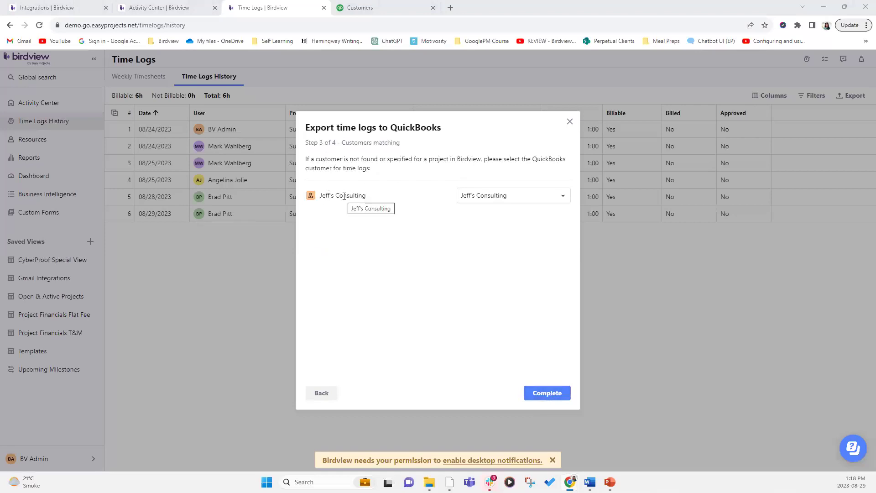
pyautogui.click(477, 198)
pyautogui.click(477, 198)
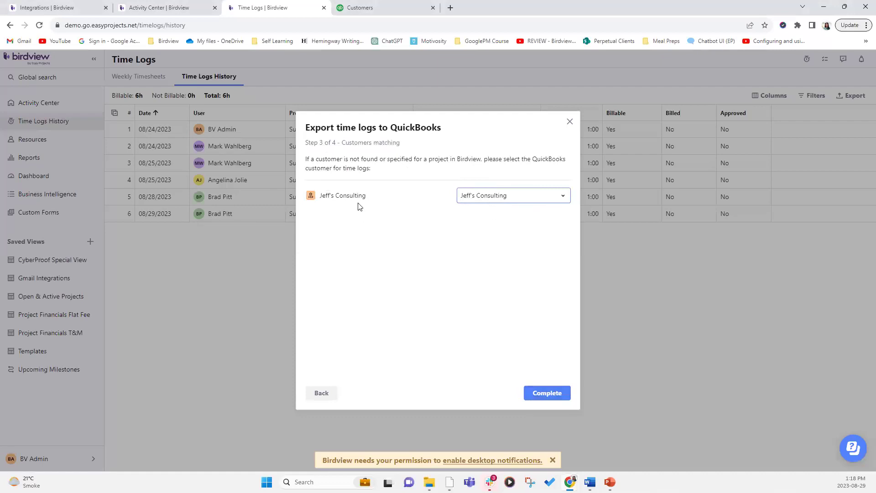
pyautogui.click(544, 198)
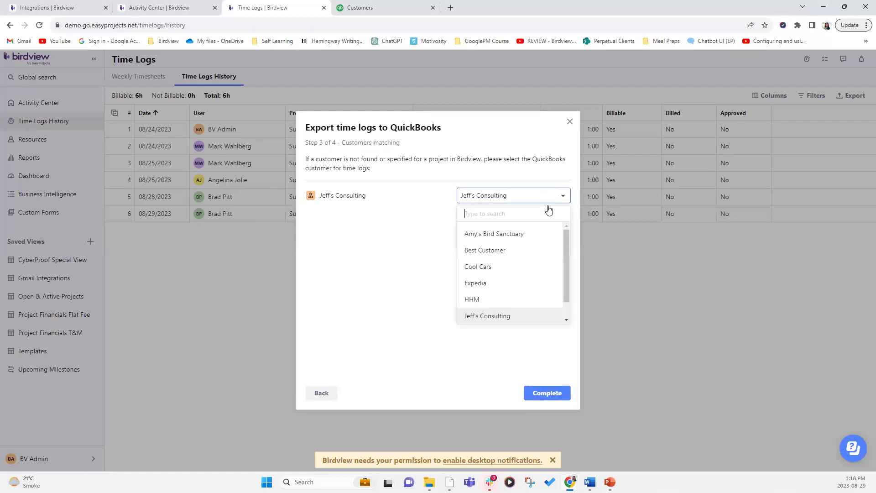
pyautogui.moveTo(566, 238); pyautogui.dragTo(564, 272)
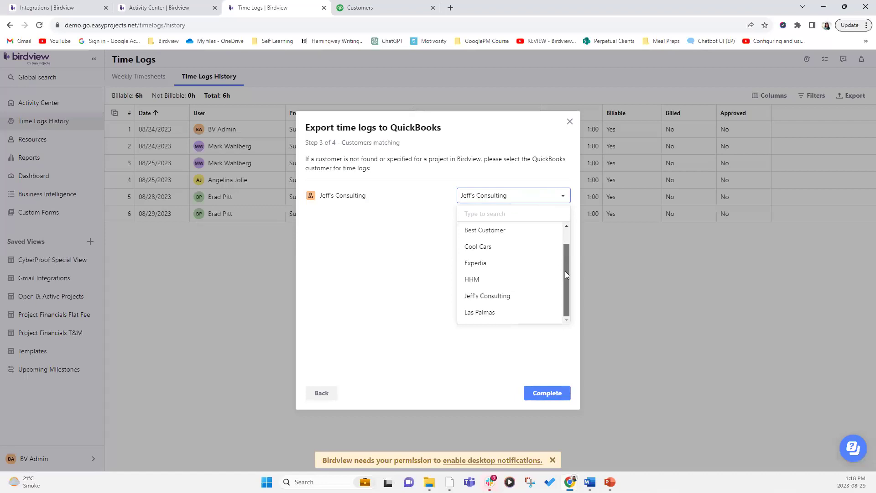
pyautogui.click(495, 279)
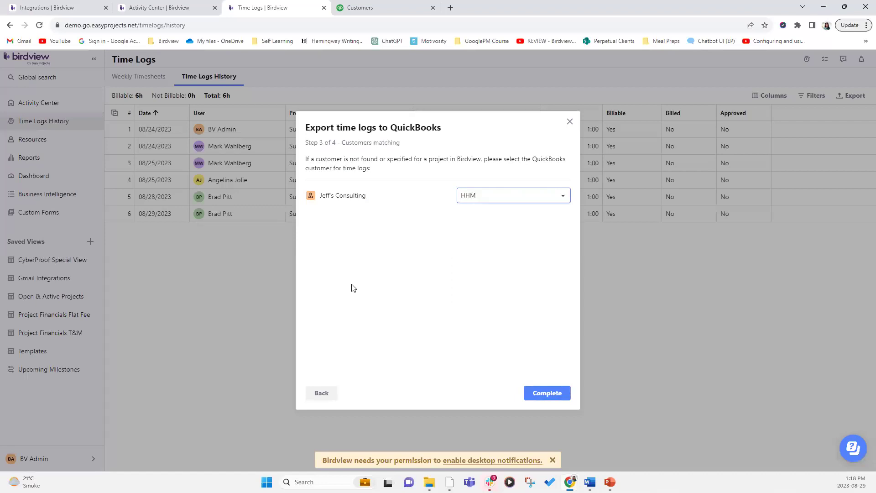
pyautogui.click(558, 198)
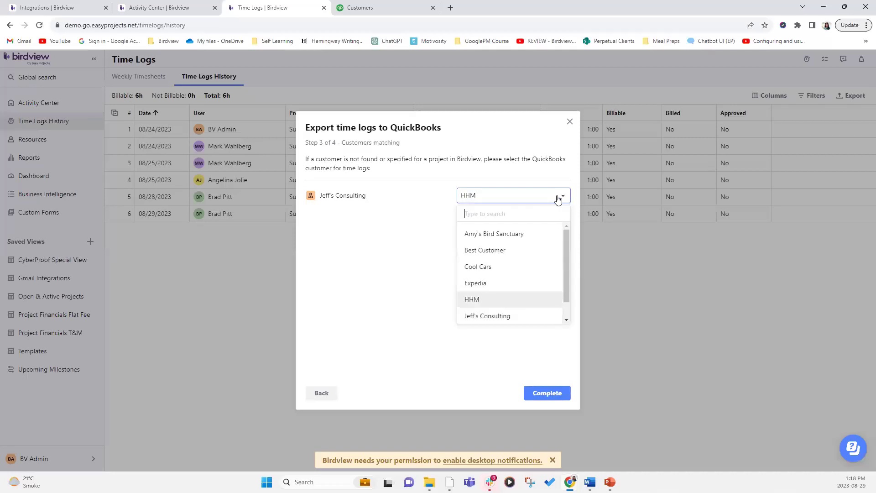
pyautogui.moveTo(566, 254); pyautogui.dragTo(569, 271)
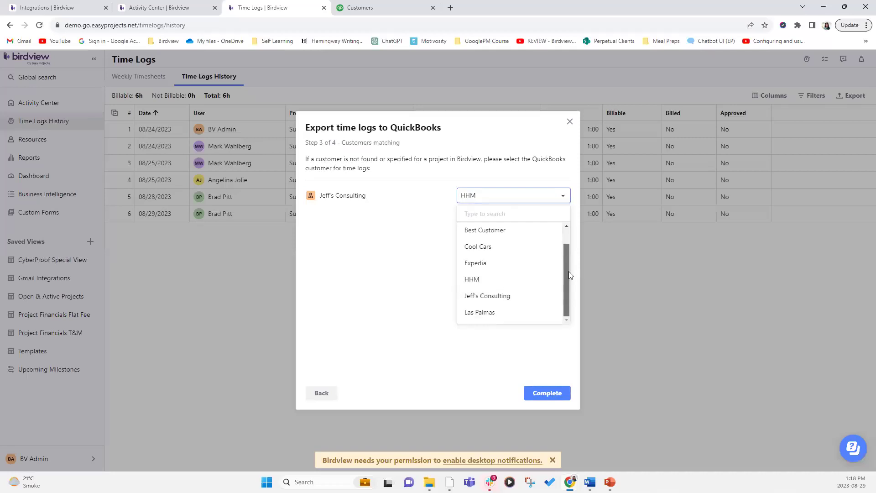
pyautogui.click(500, 296)
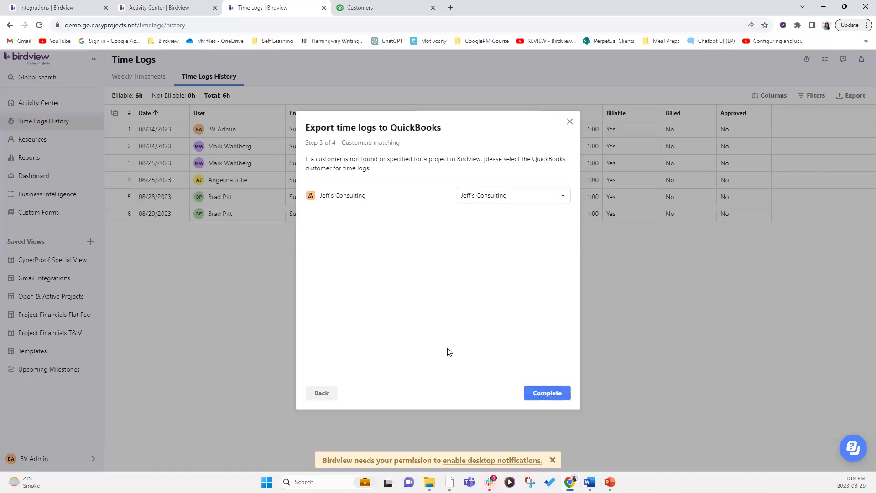
# Step: Complete the QuickBooks export and dismiss the Step 4 success results
pyautogui.click(551, 392)
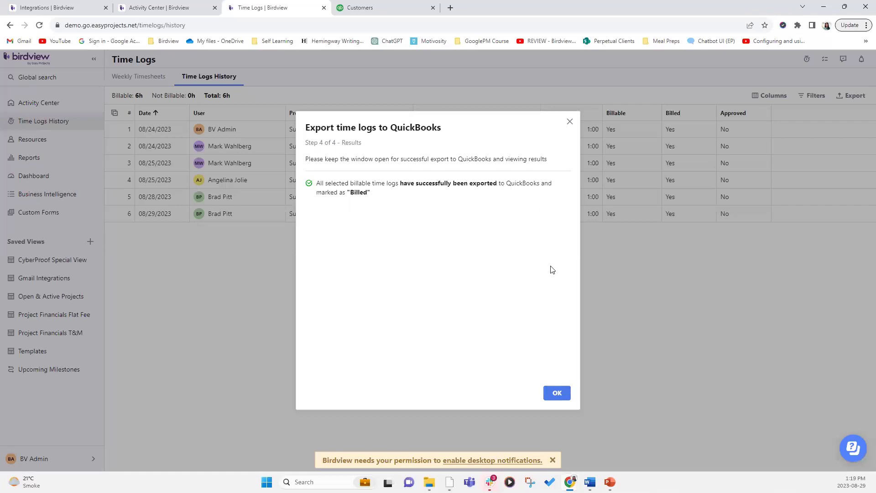
pyautogui.click(557, 393)
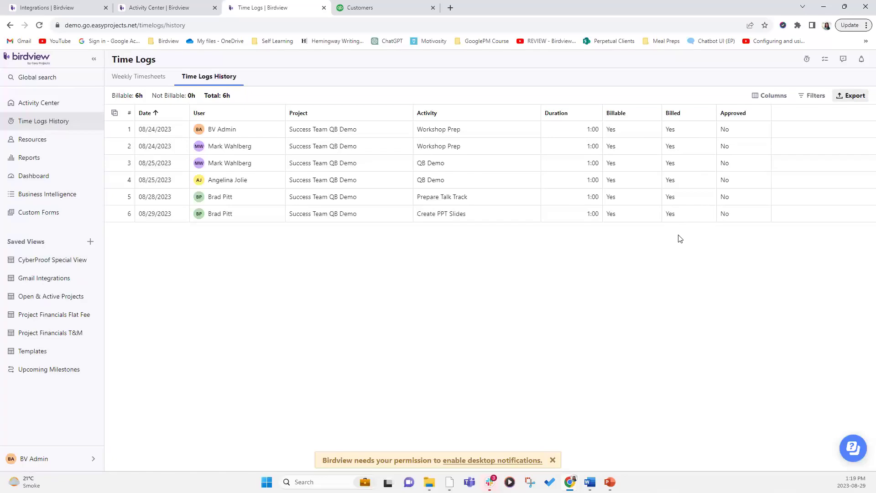
# Step: View Jeff's Consulting's Time Charge transactions in QuickBooks, then advance to the Future Topics slide
pyautogui.click(365, 10)
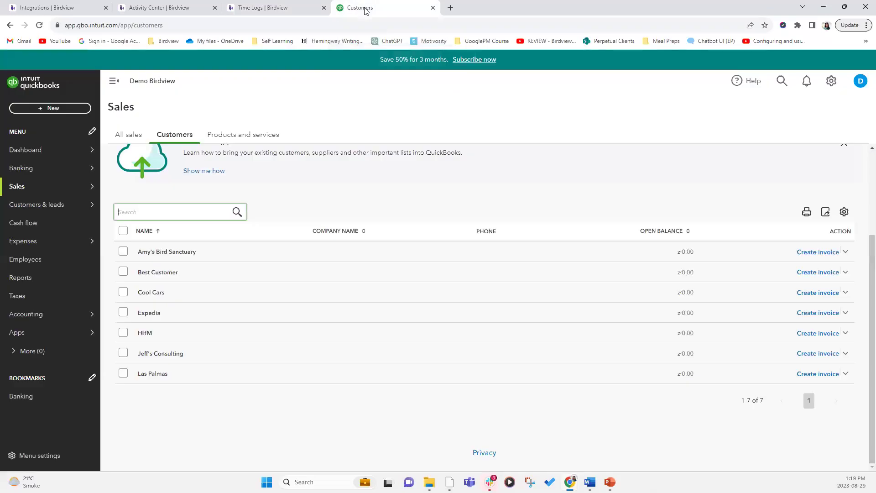
pyautogui.click(182, 355)
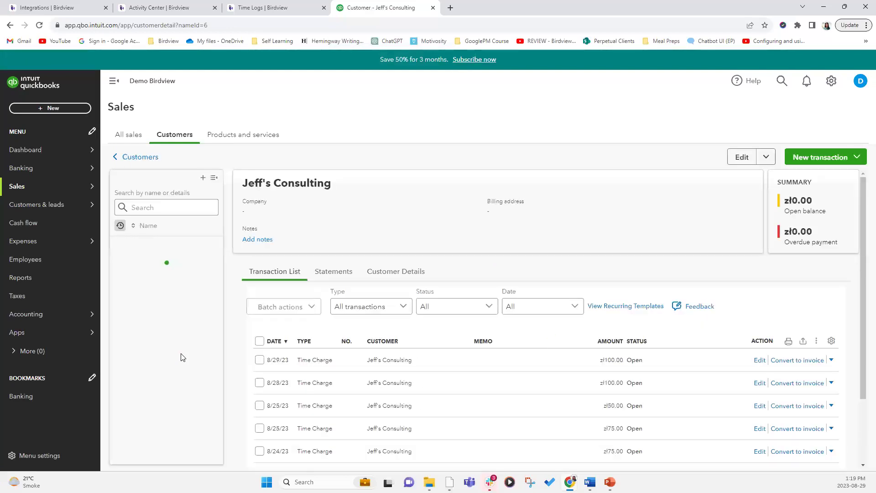
pyautogui.scroll(-2, 593, 338)
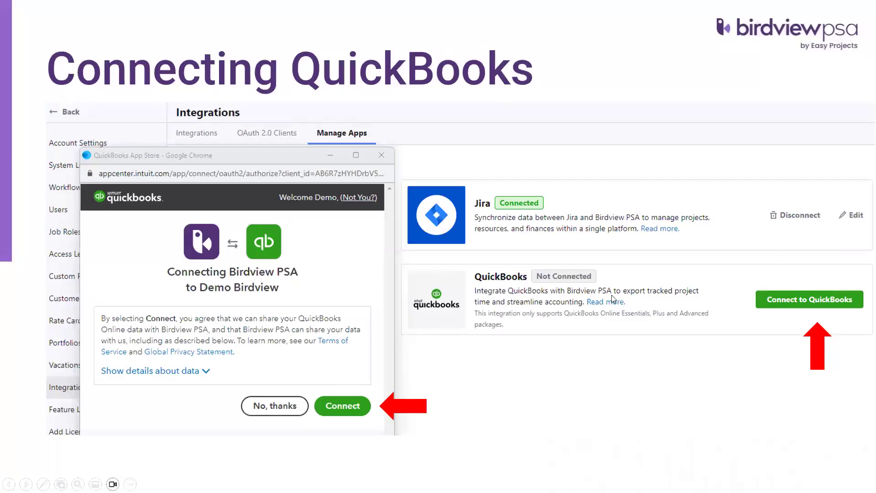
pyautogui.click(201, 425)
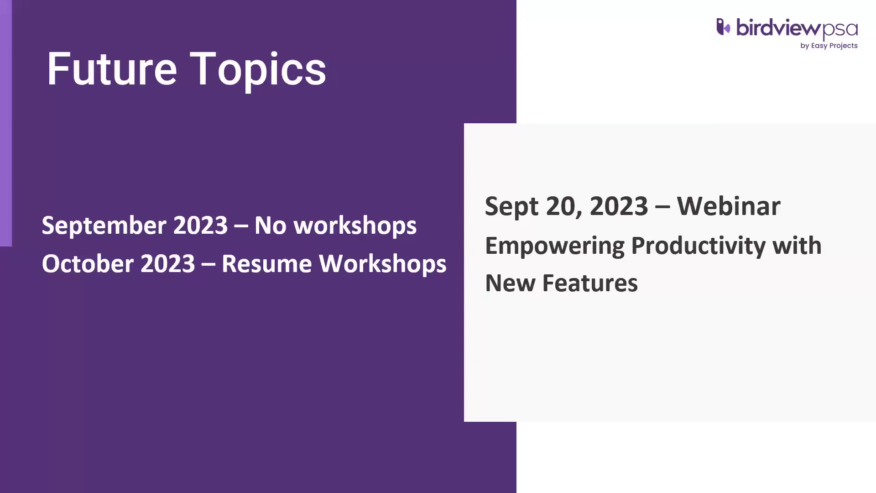